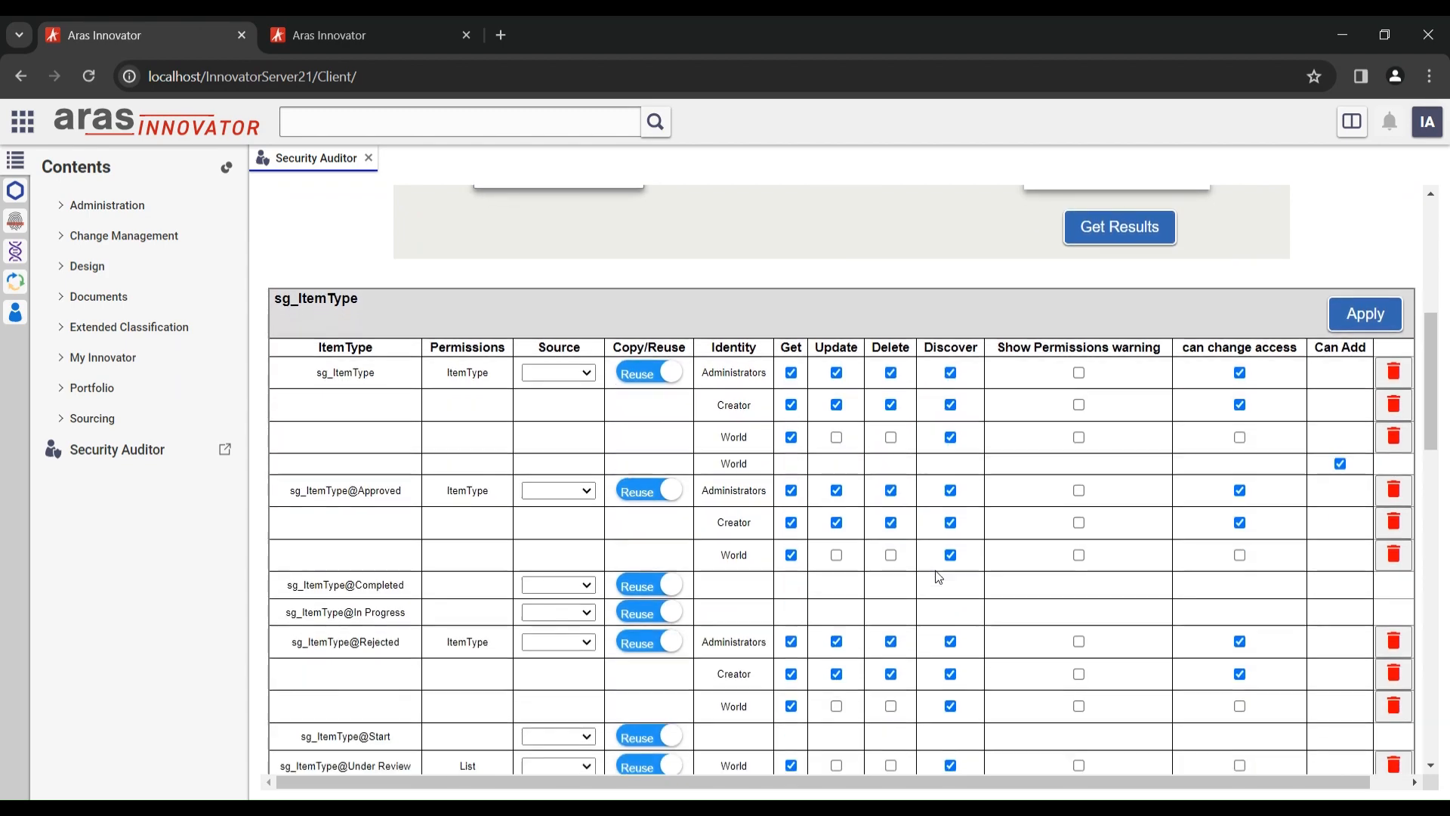
Review the sg_ItemType, sg_List and sg_Part permission tables, and open the ItemType permission record.
scroll(941, 572, down, 8)
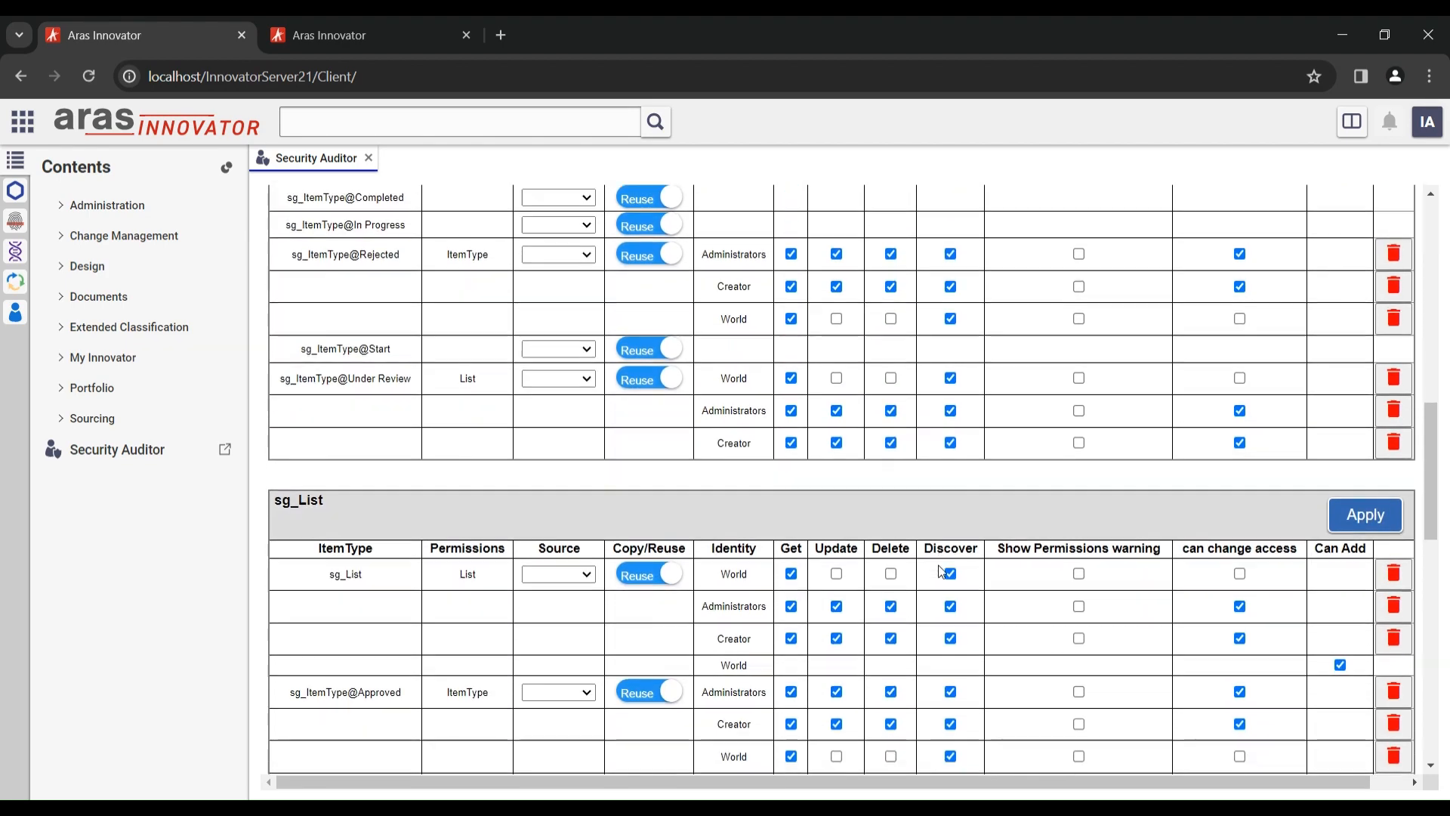
scroll(942, 571, down, 8)
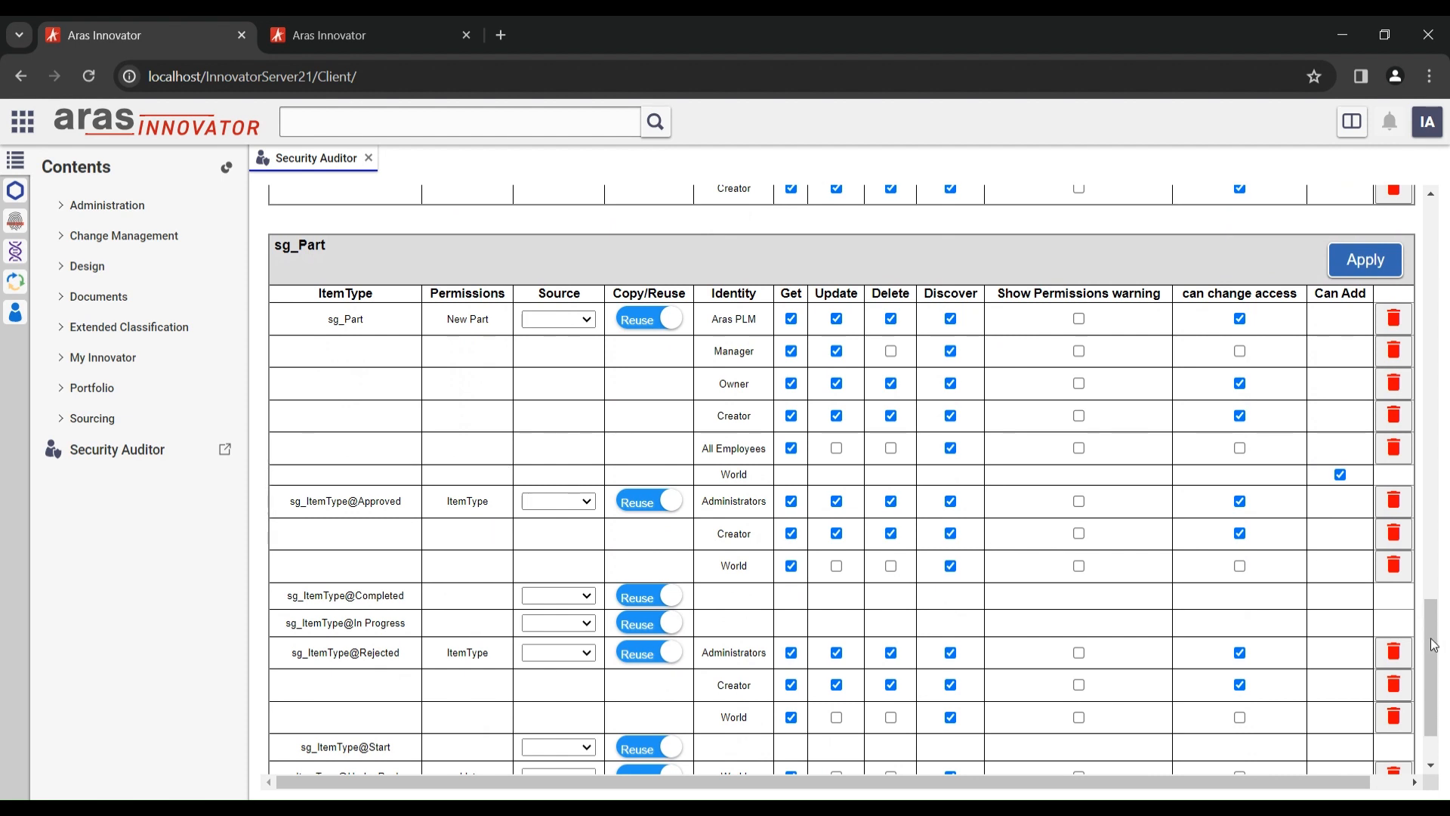
mouse_move(1431, 644)
mouse_down()
mouse_move(1431, 358)
mouse_move(1447, 366)
mouse_up()
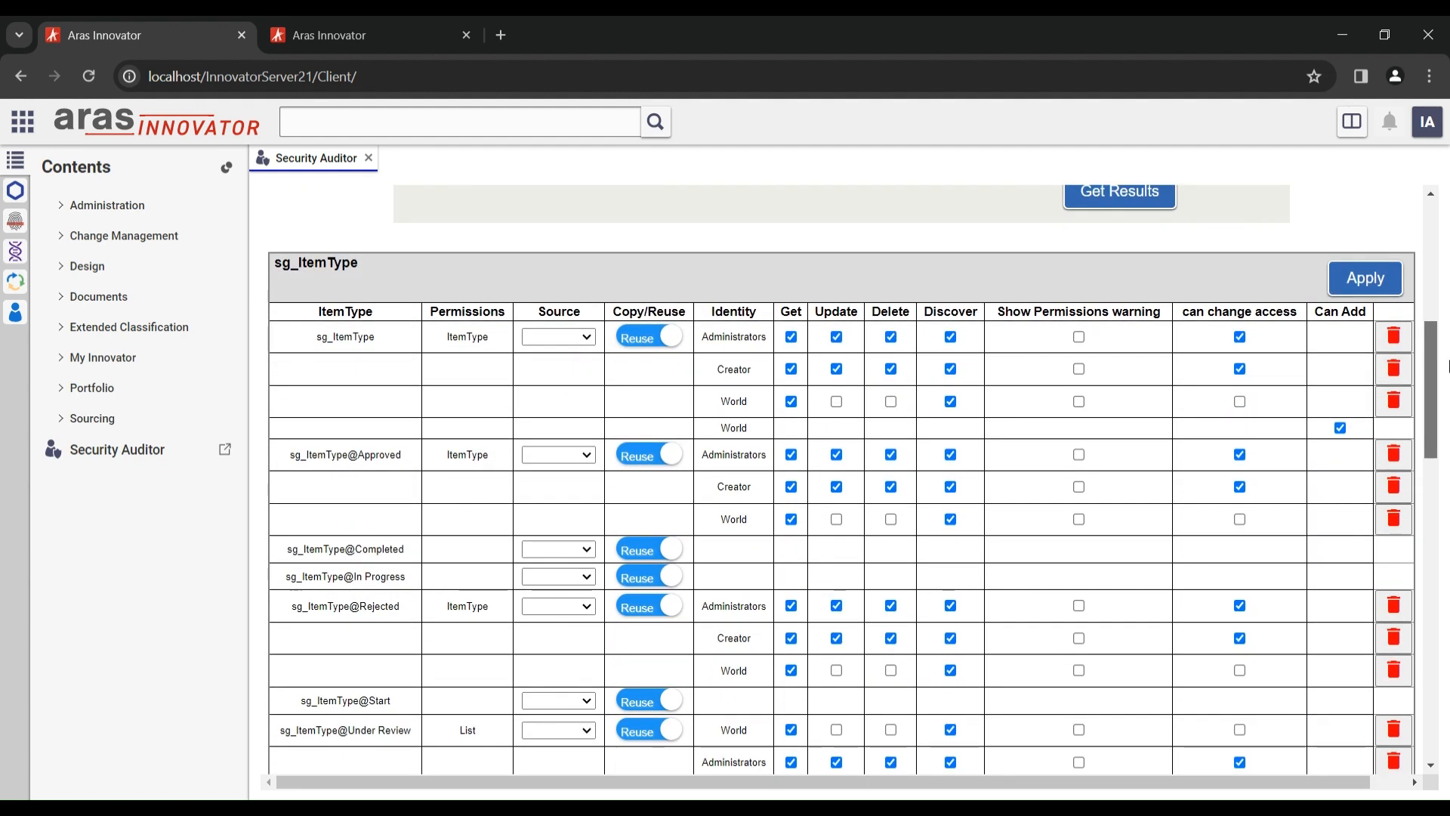
click(15, 220)
text(ItemAction)
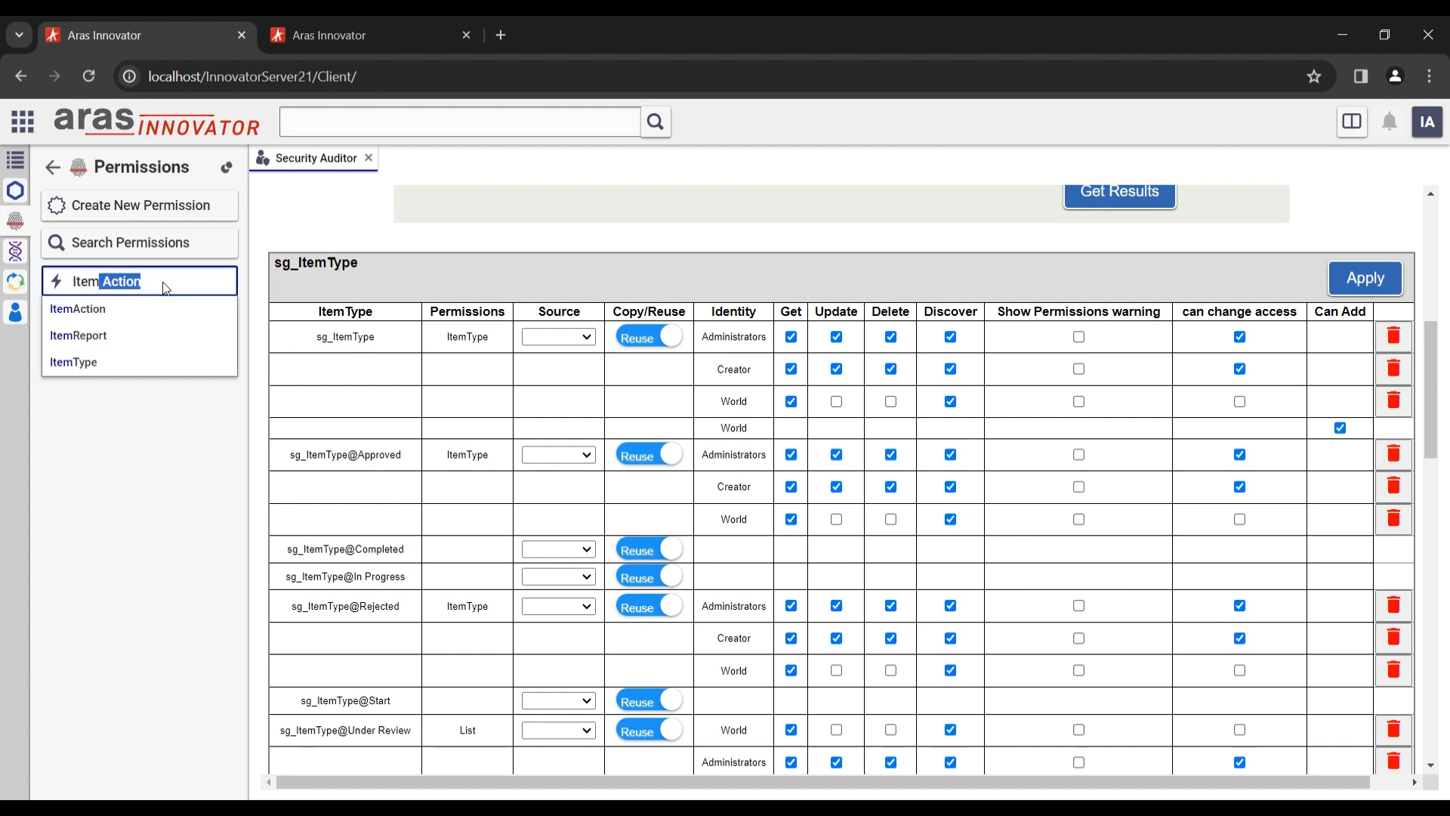
click(89, 364)
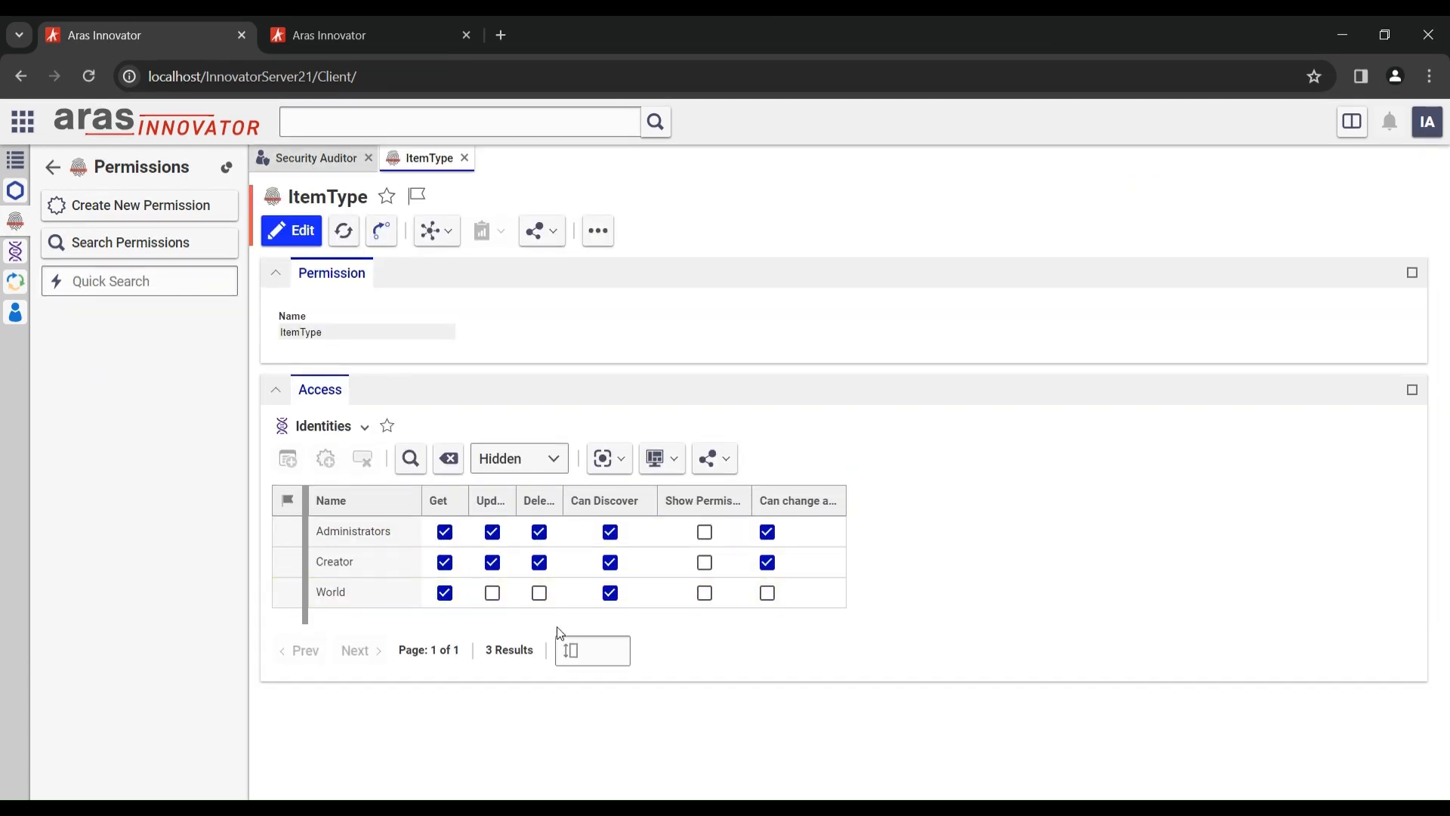
Grant World the Update right on sg_ItemType in Security Auditor, apply it, and refresh the ItemType permission record to check it.
click(319, 159)
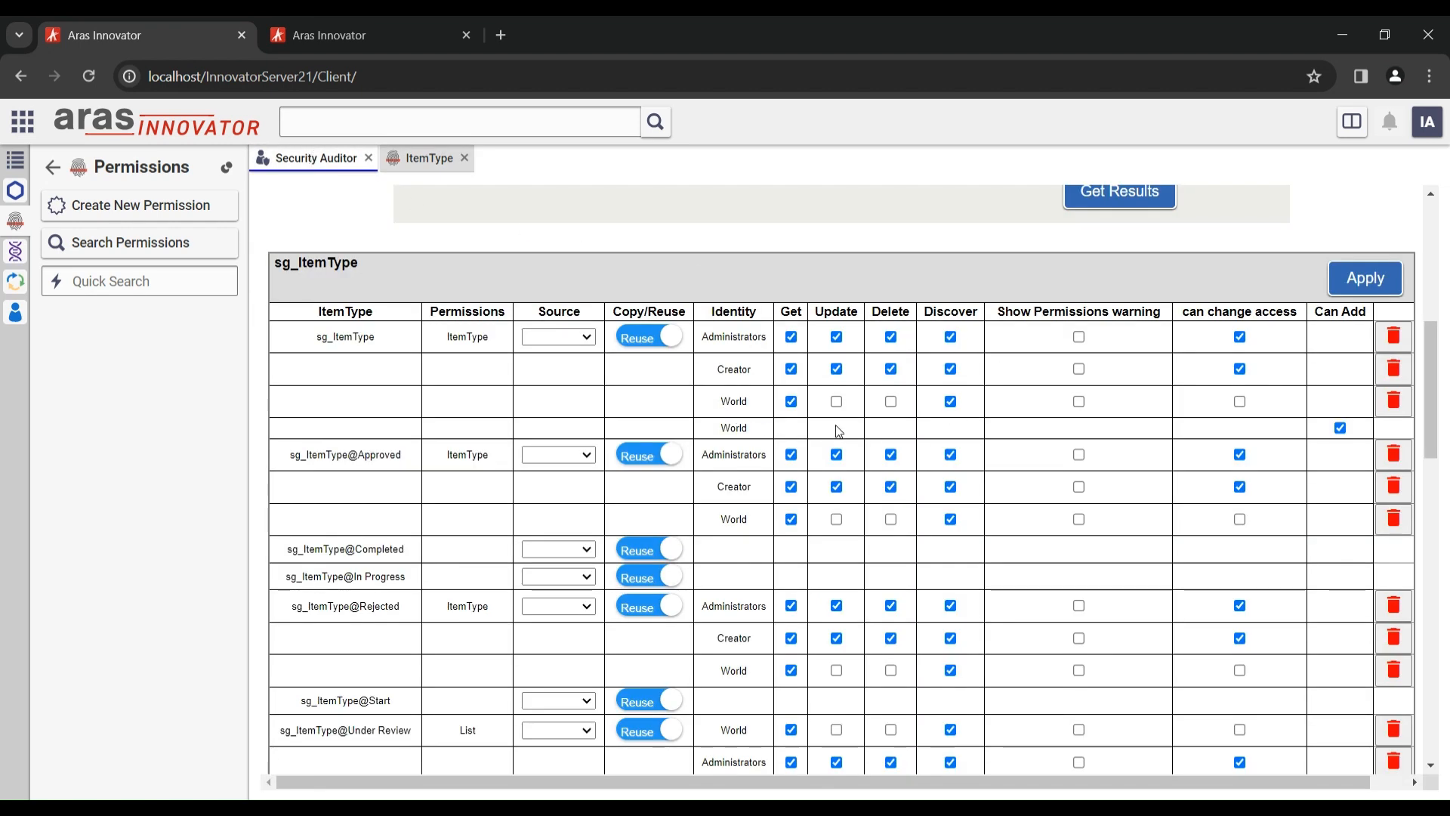
click(836, 401)
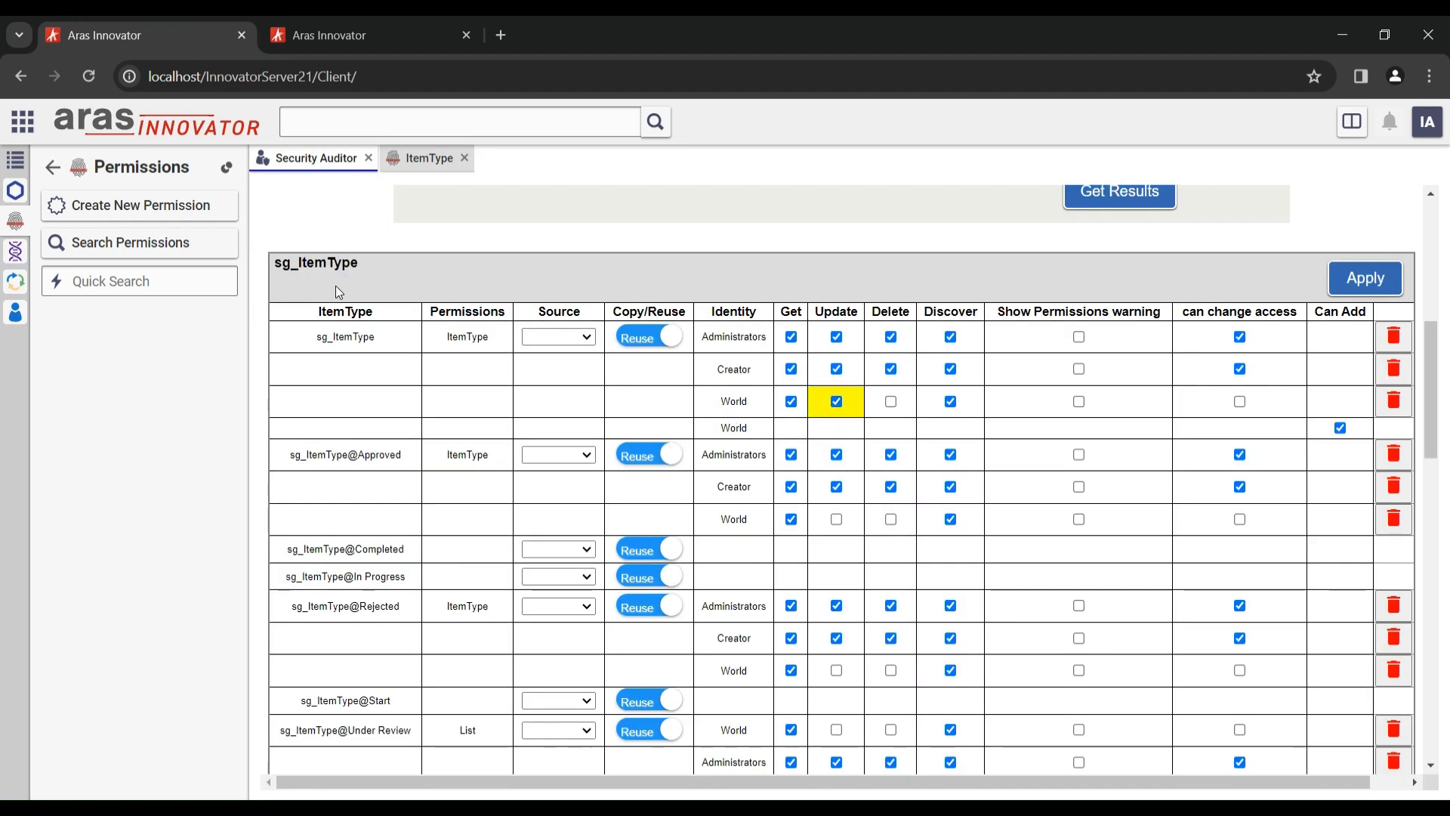
click(1382, 277)
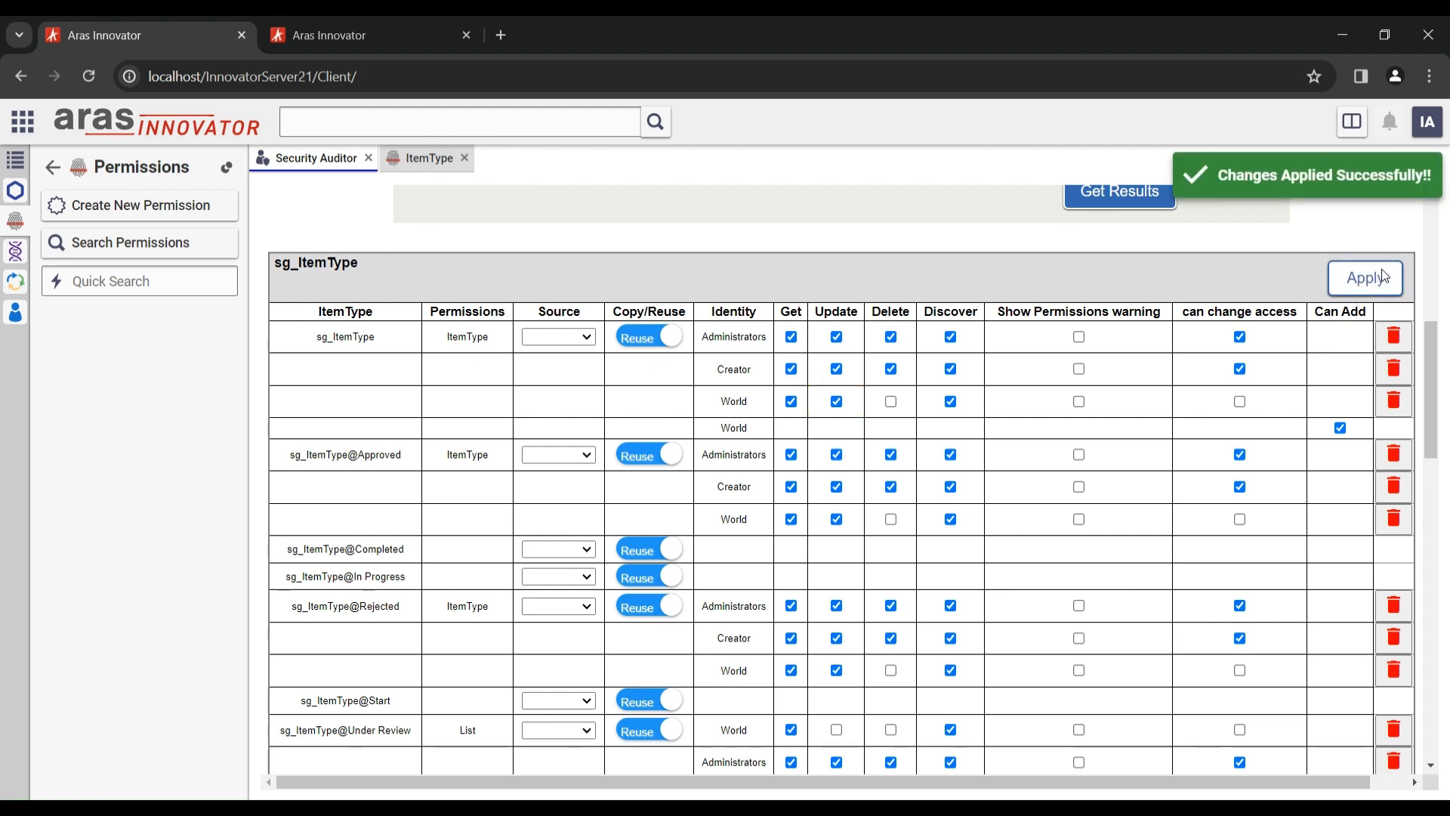
click(424, 159)
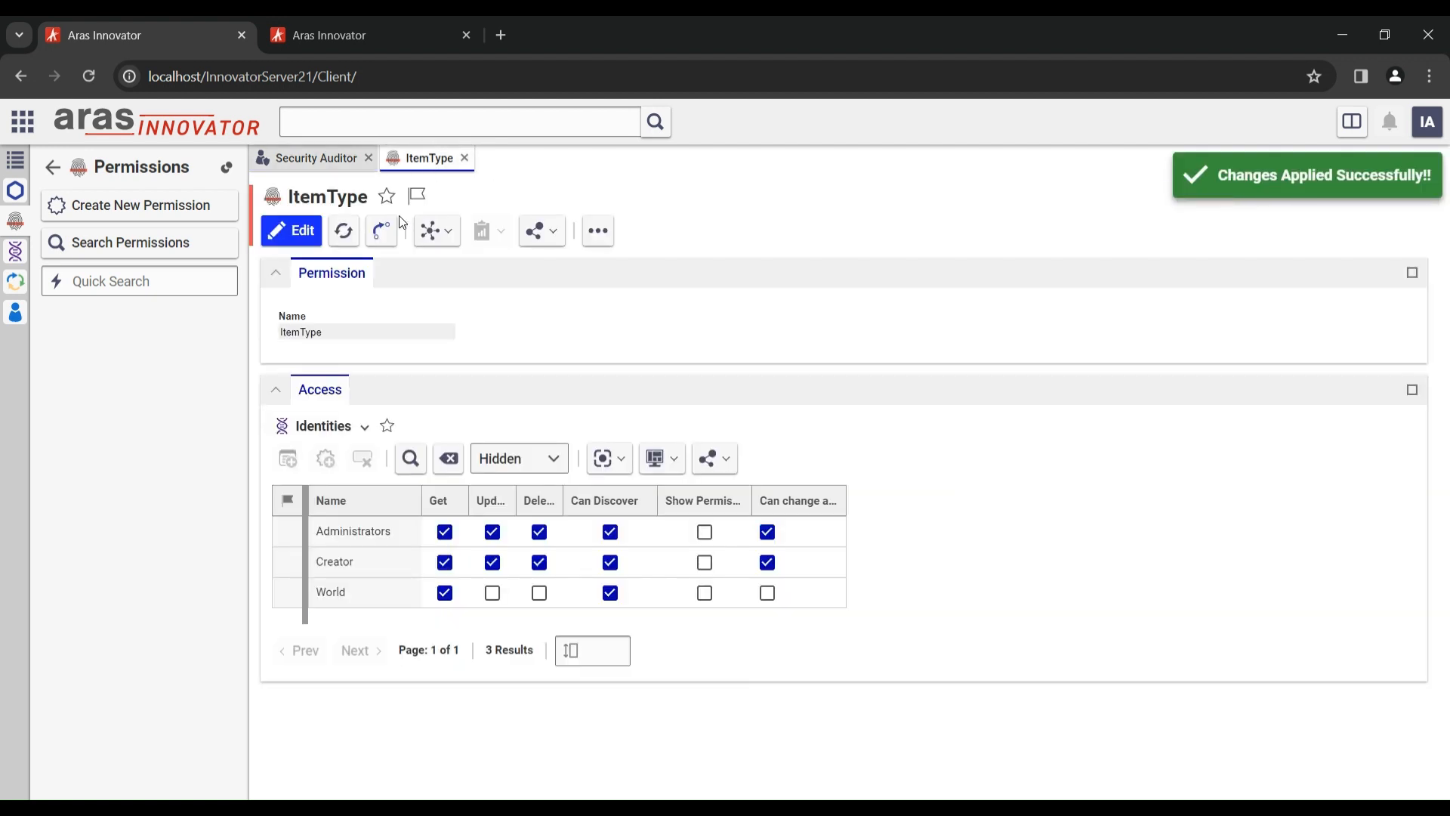
click(345, 234)
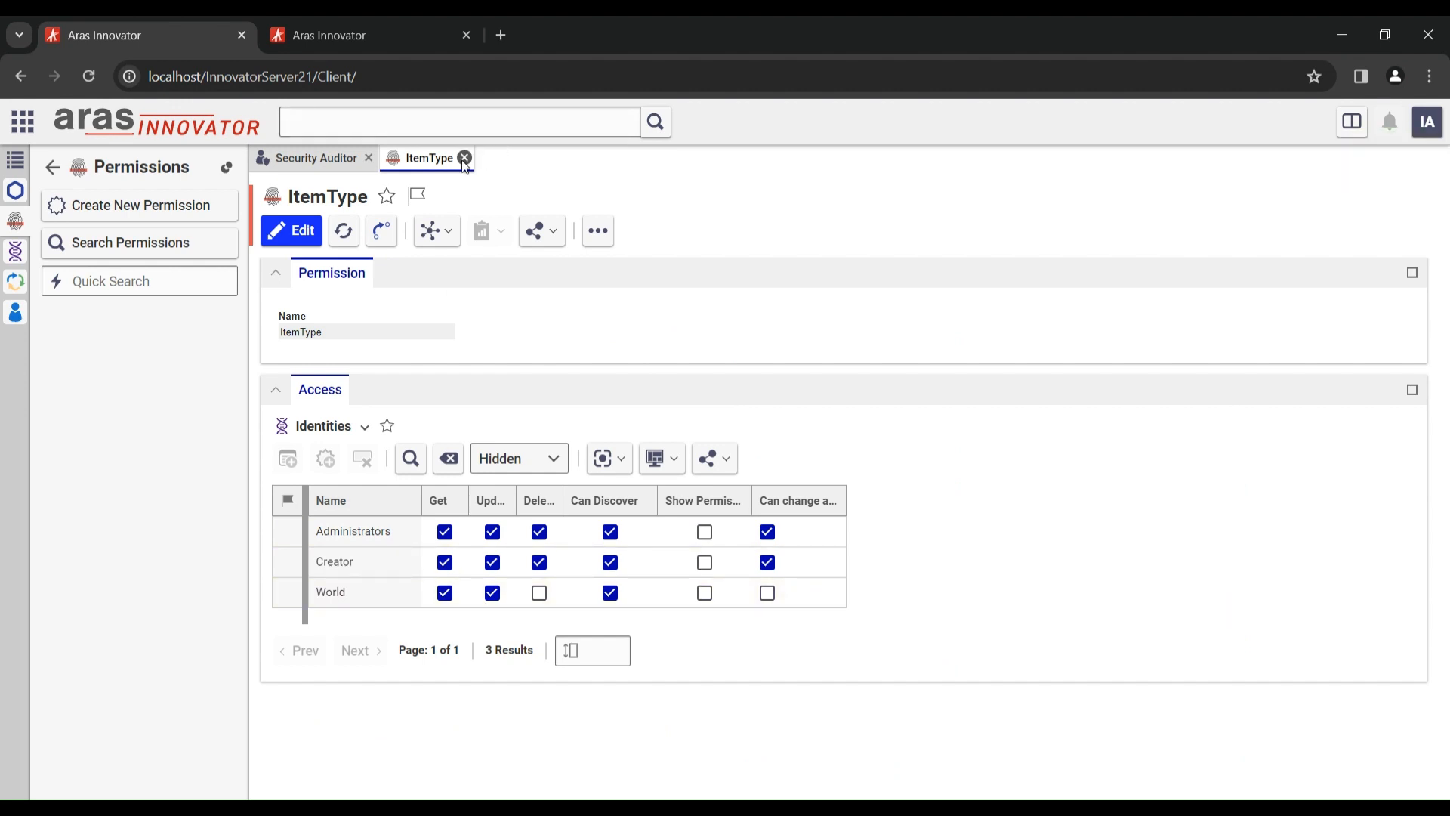
Remove World's Update right on sg_ItemType in Security Auditor, apply it, and refresh the ItemType permission record.
click(329, 165)
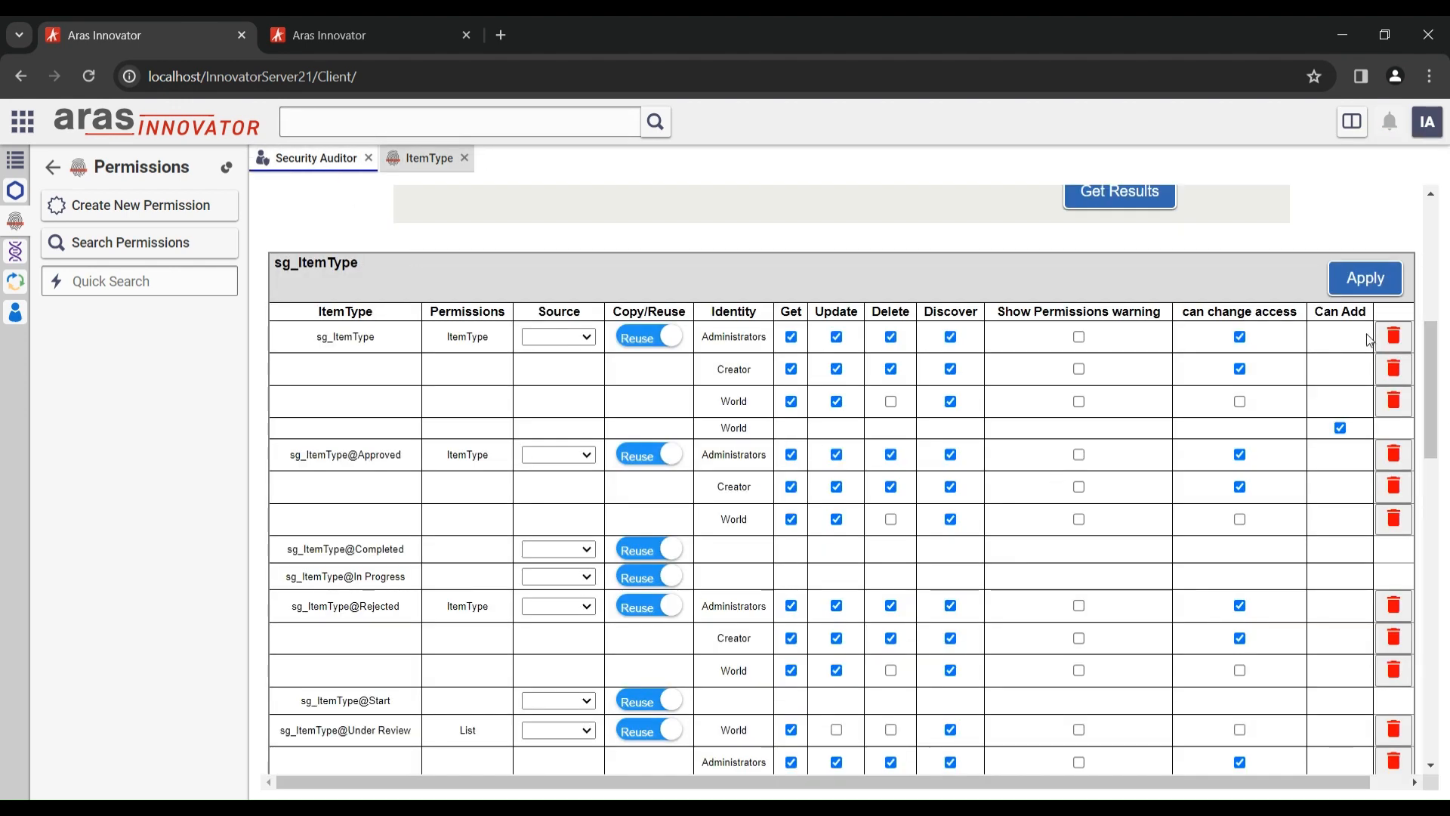
click(836, 401)
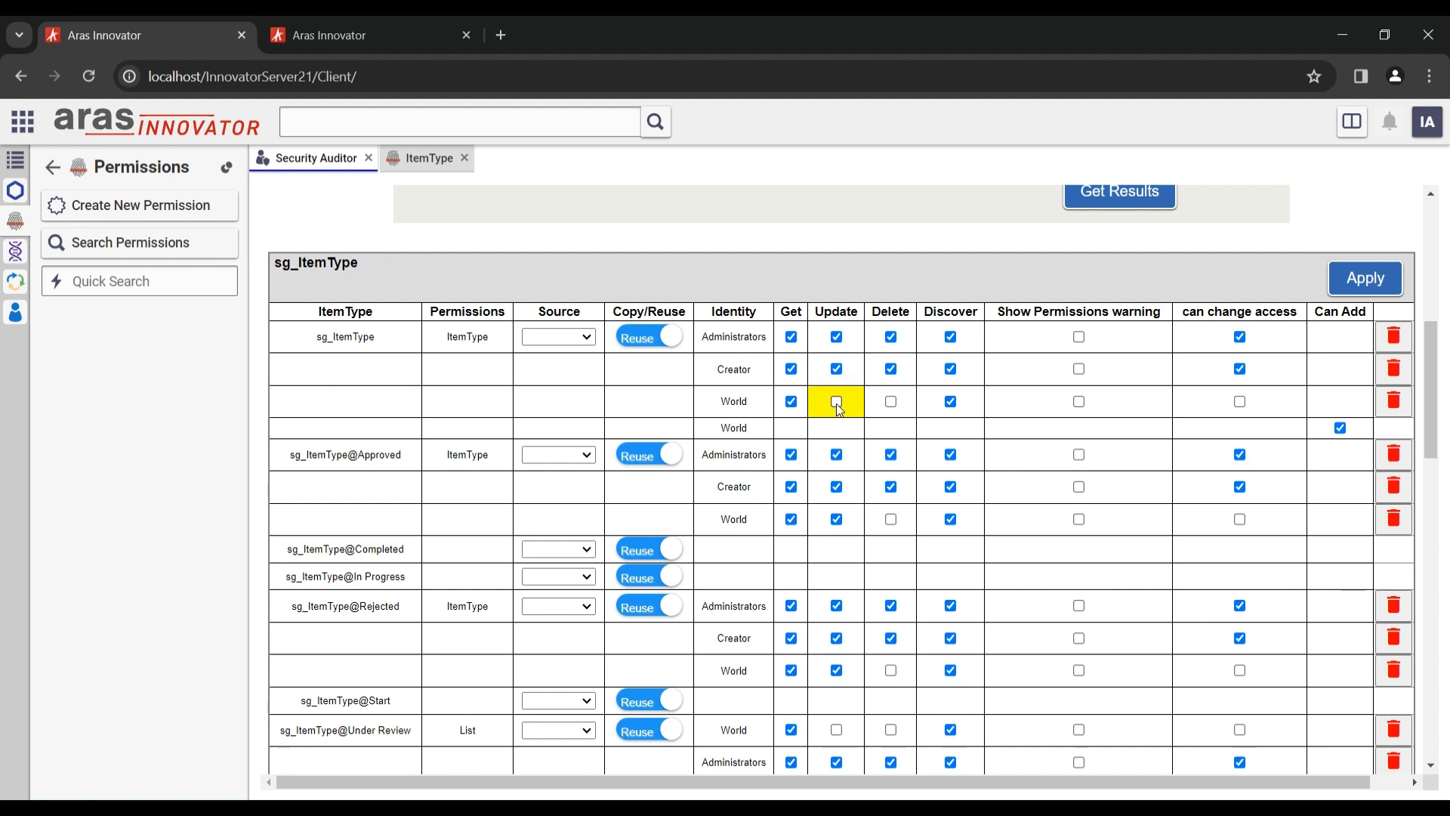
click(1399, 286)
click(418, 165)
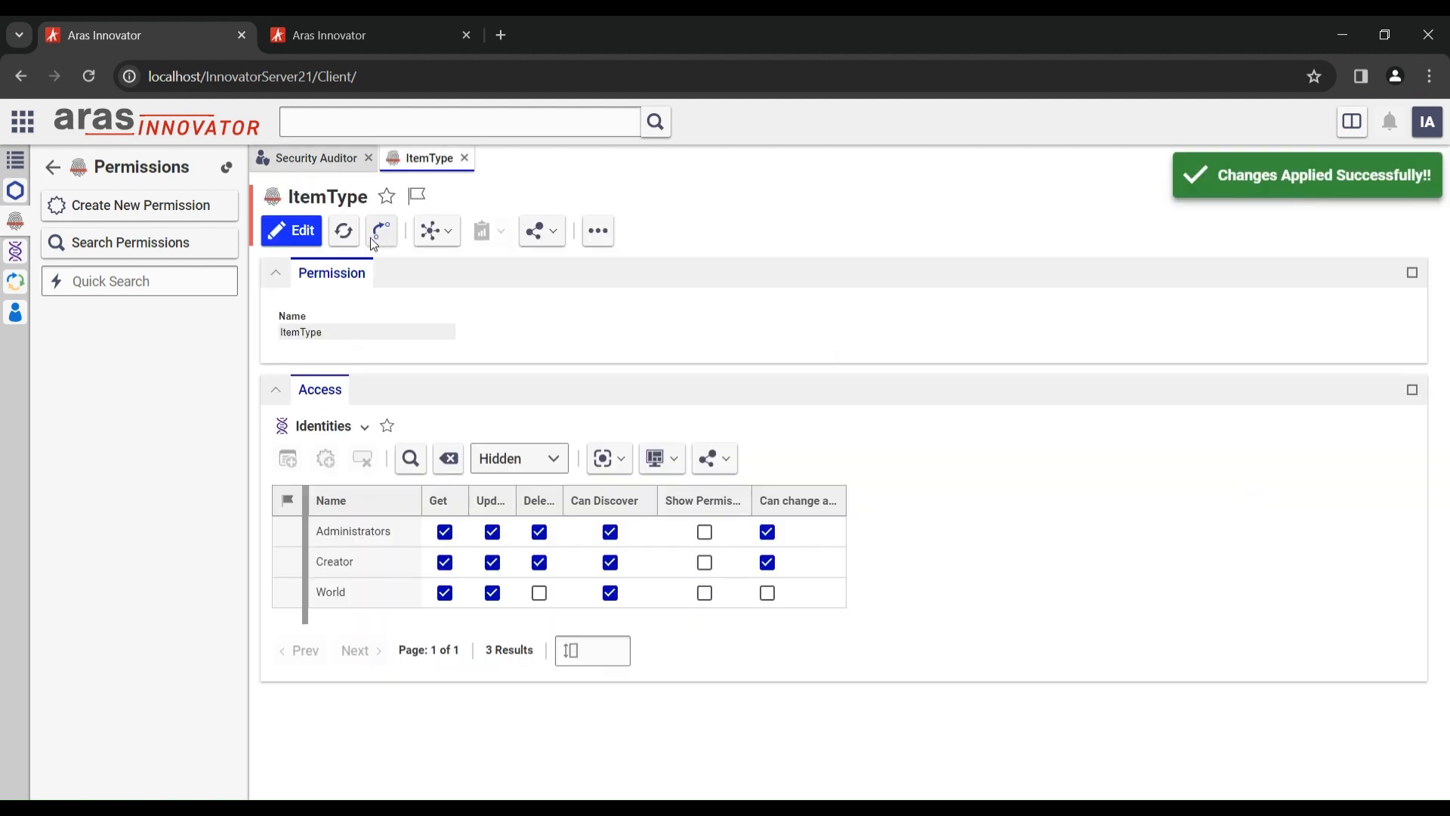
click(345, 241)
Find the sg_ItemType life cycle map and view the settings of its Completed state.
click(321, 163)
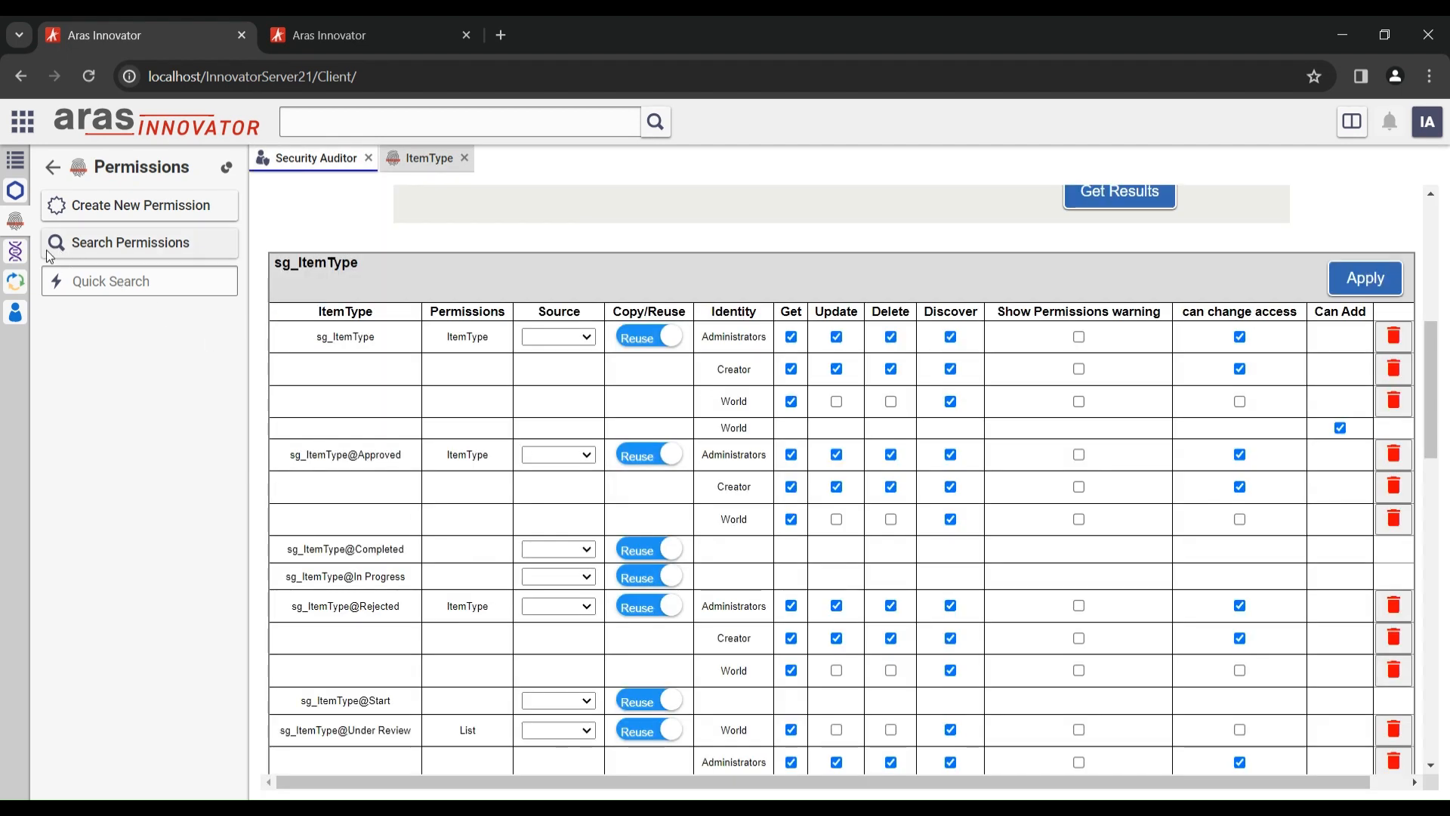
click(15, 281)
text(s)
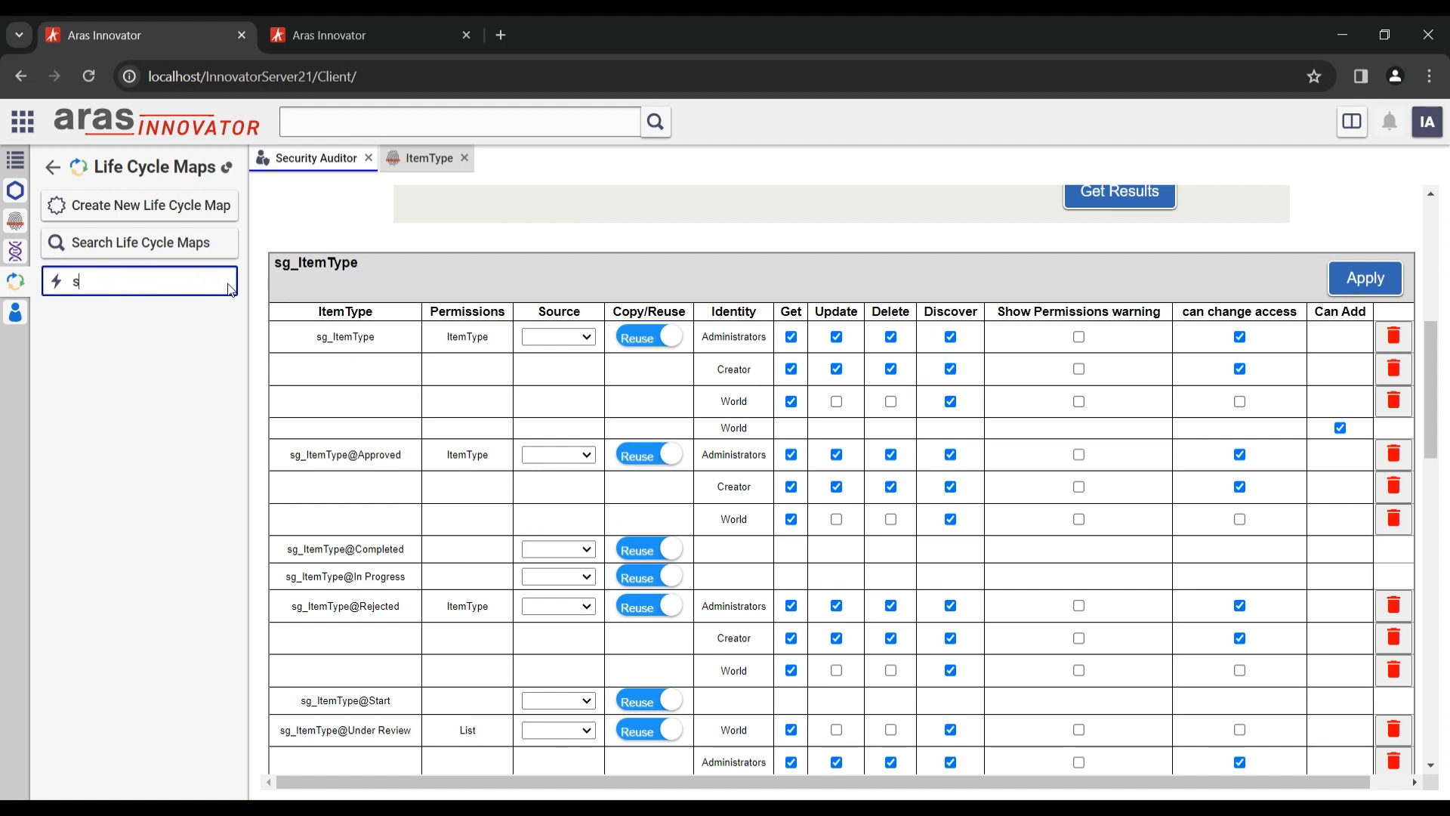
text(g_ItemType)
click(110, 314)
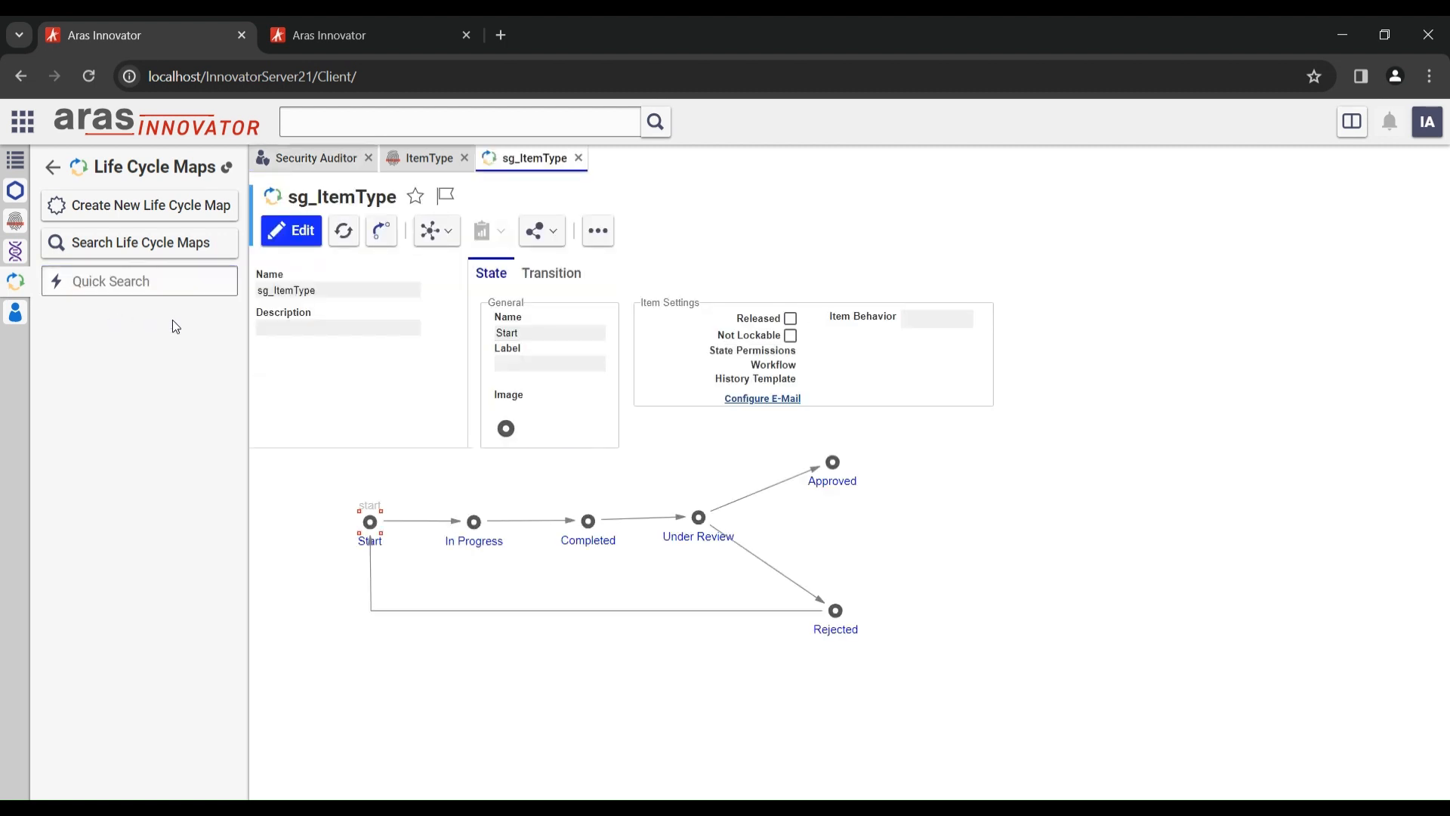
click(592, 524)
Copy the ItemType permission as ItemType_2 for sg_ItemType@Completed in Security Auditor, apply it, and check the Completed state in the life cycle map.
click(310, 159)
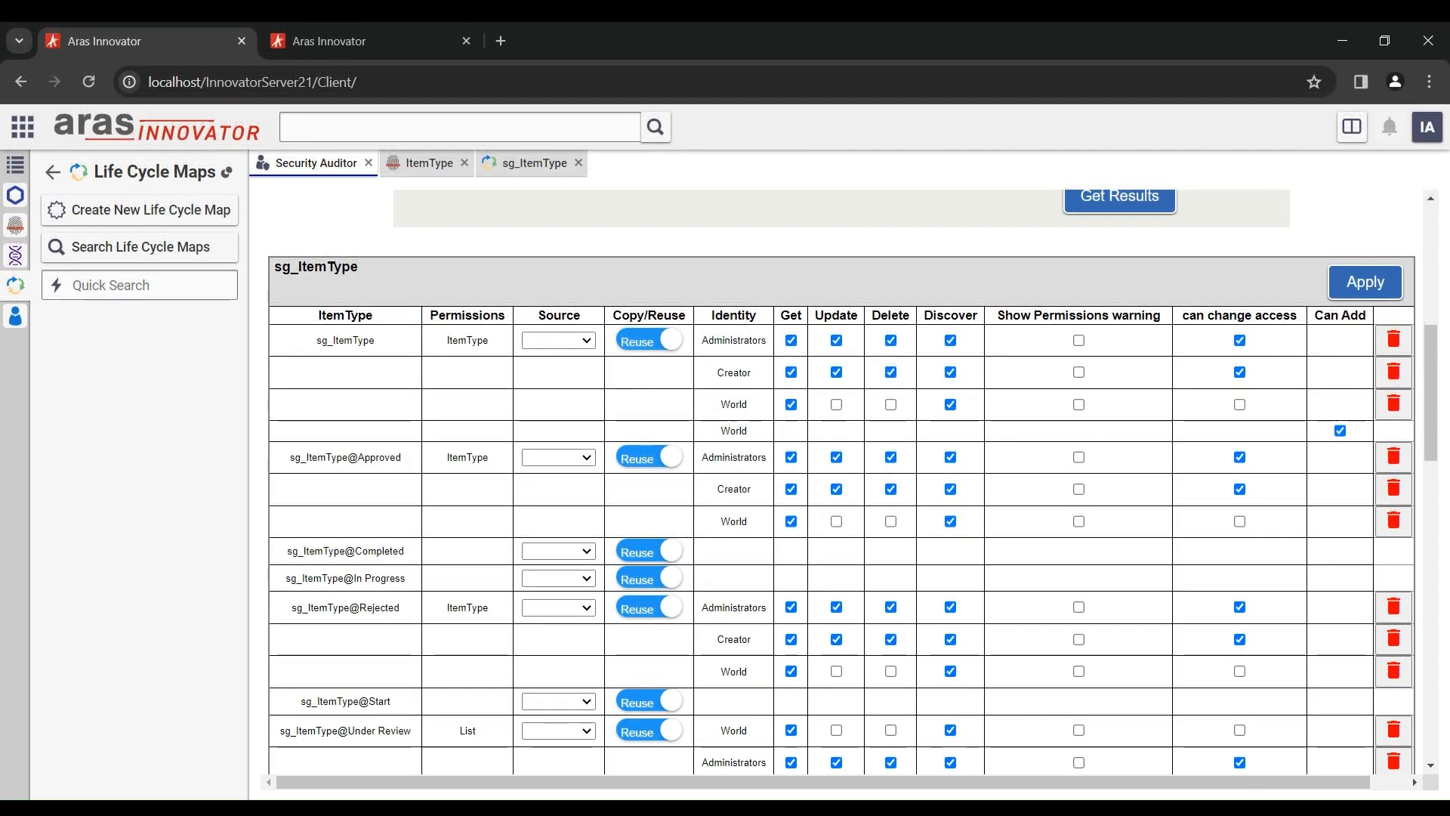
click(569, 583)
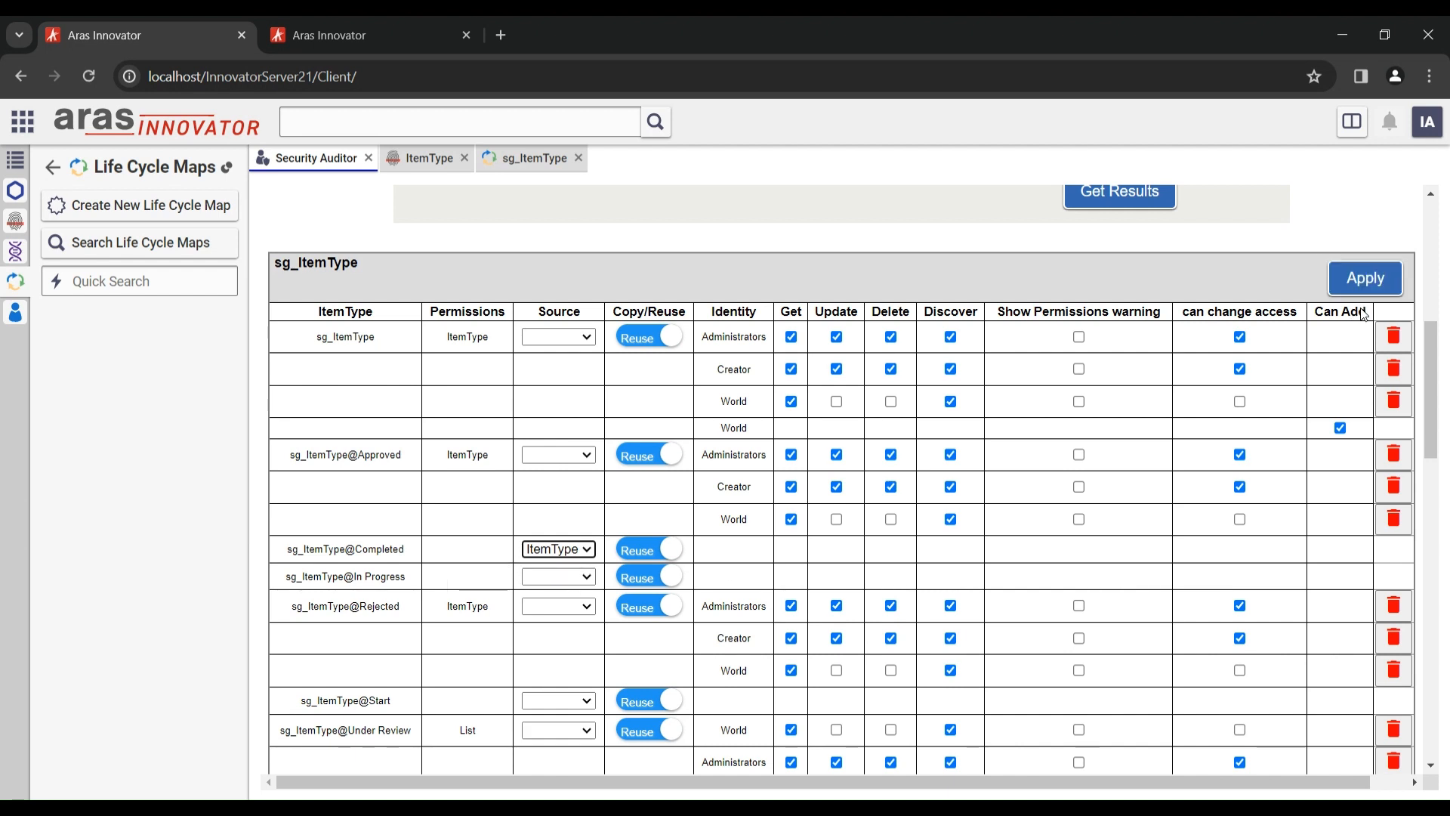
click(654, 552)
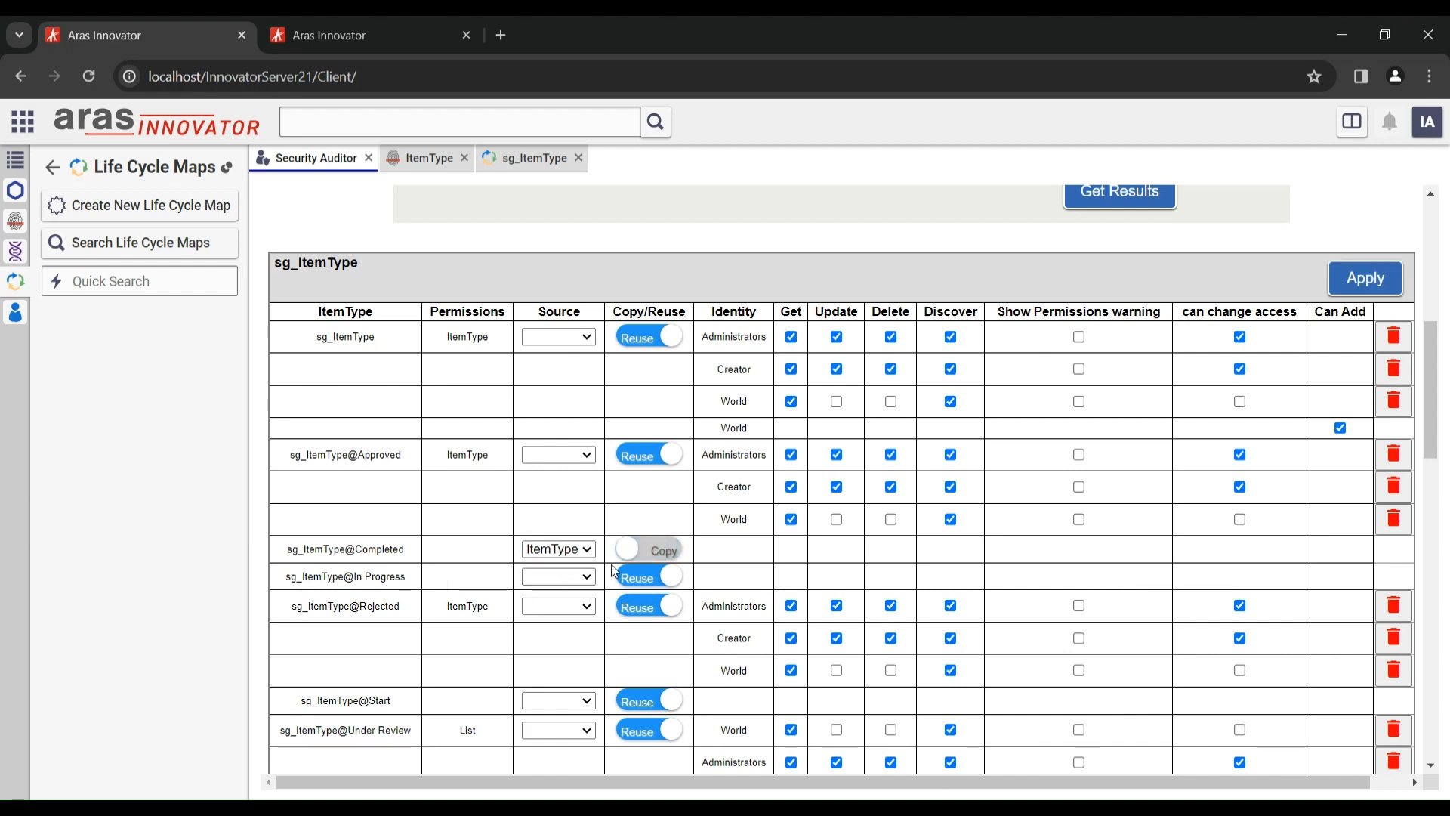
click(470, 548)
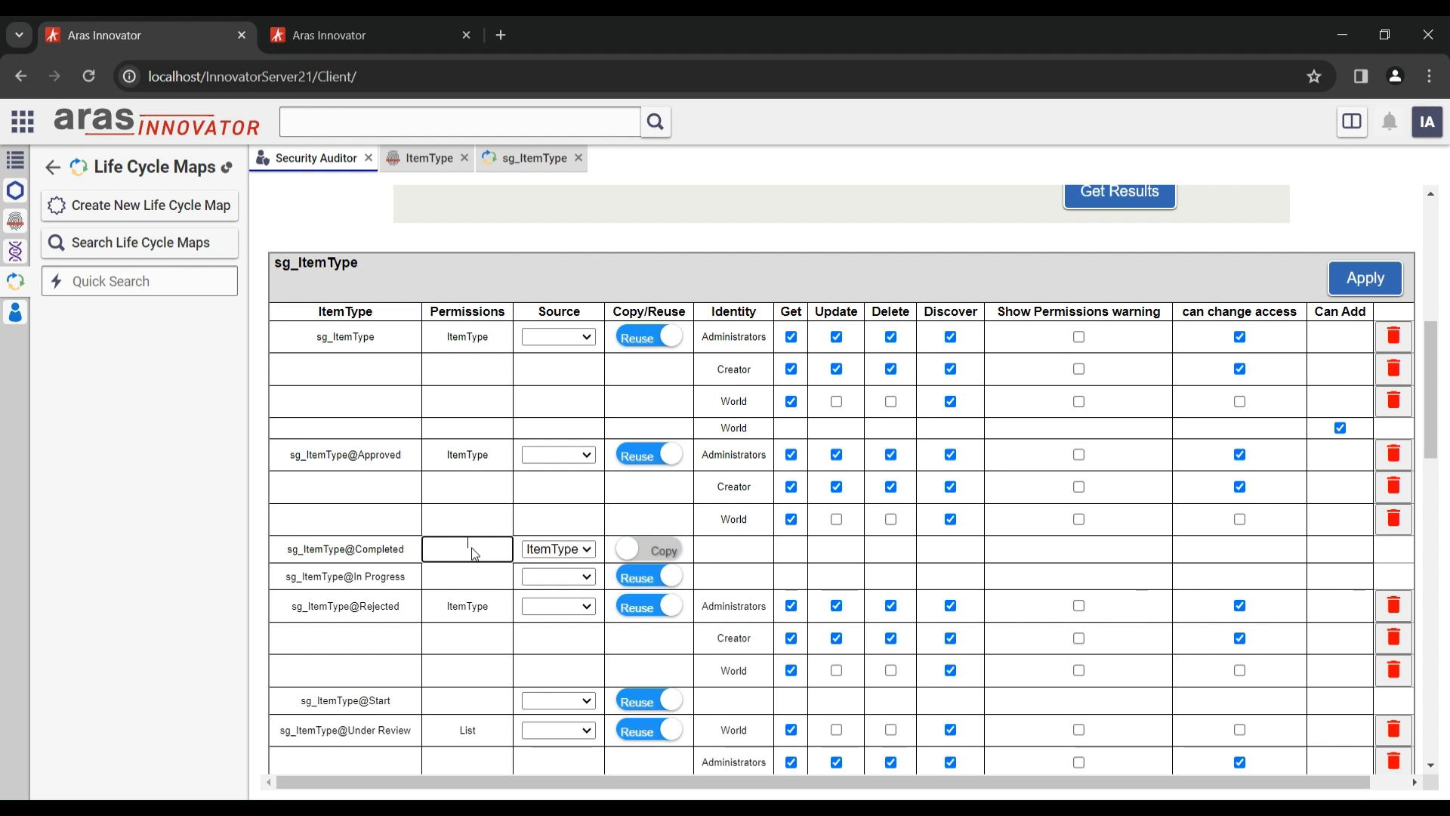
text(ItemType_1)
click(1371, 278)
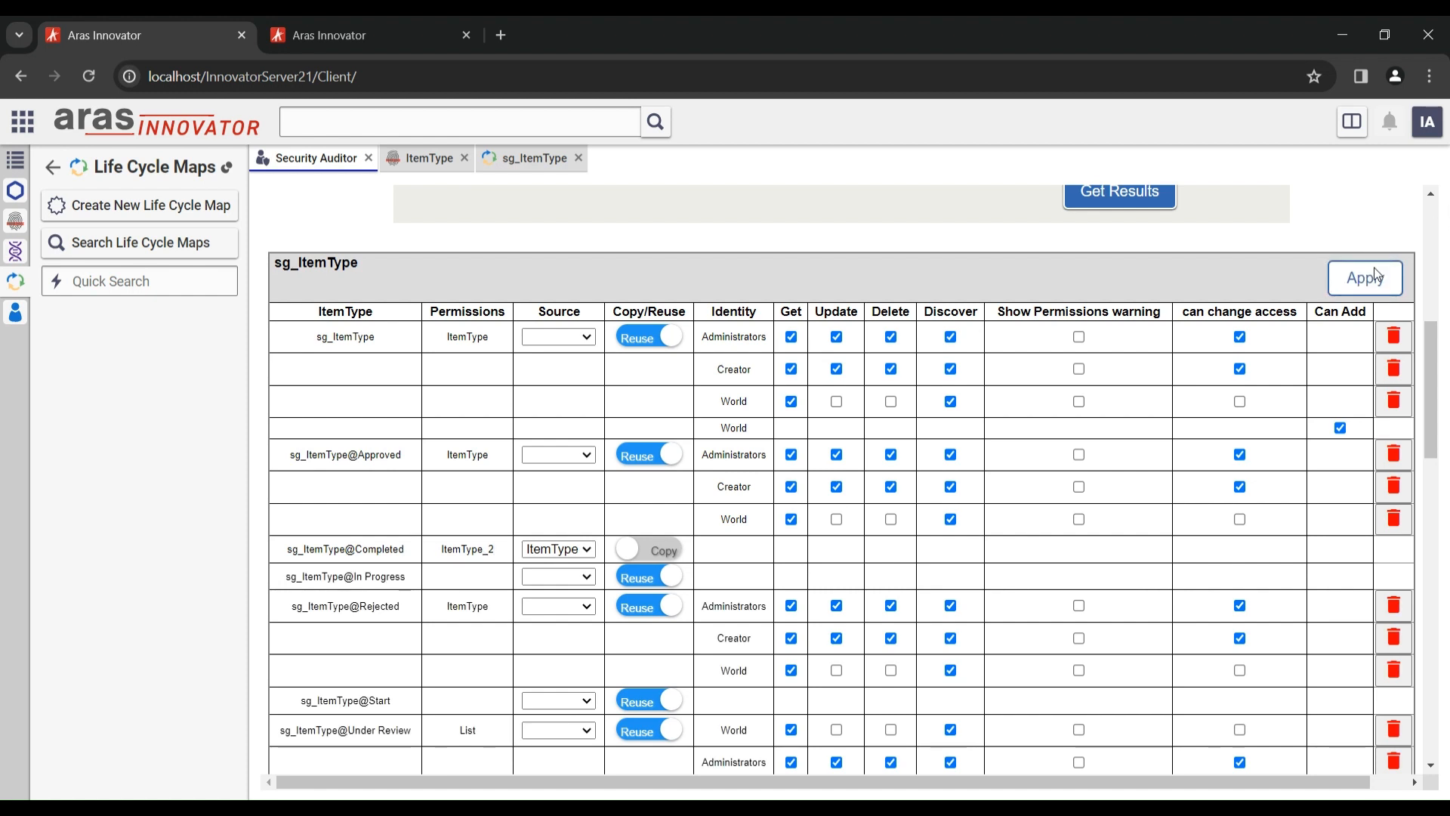
click(528, 158)
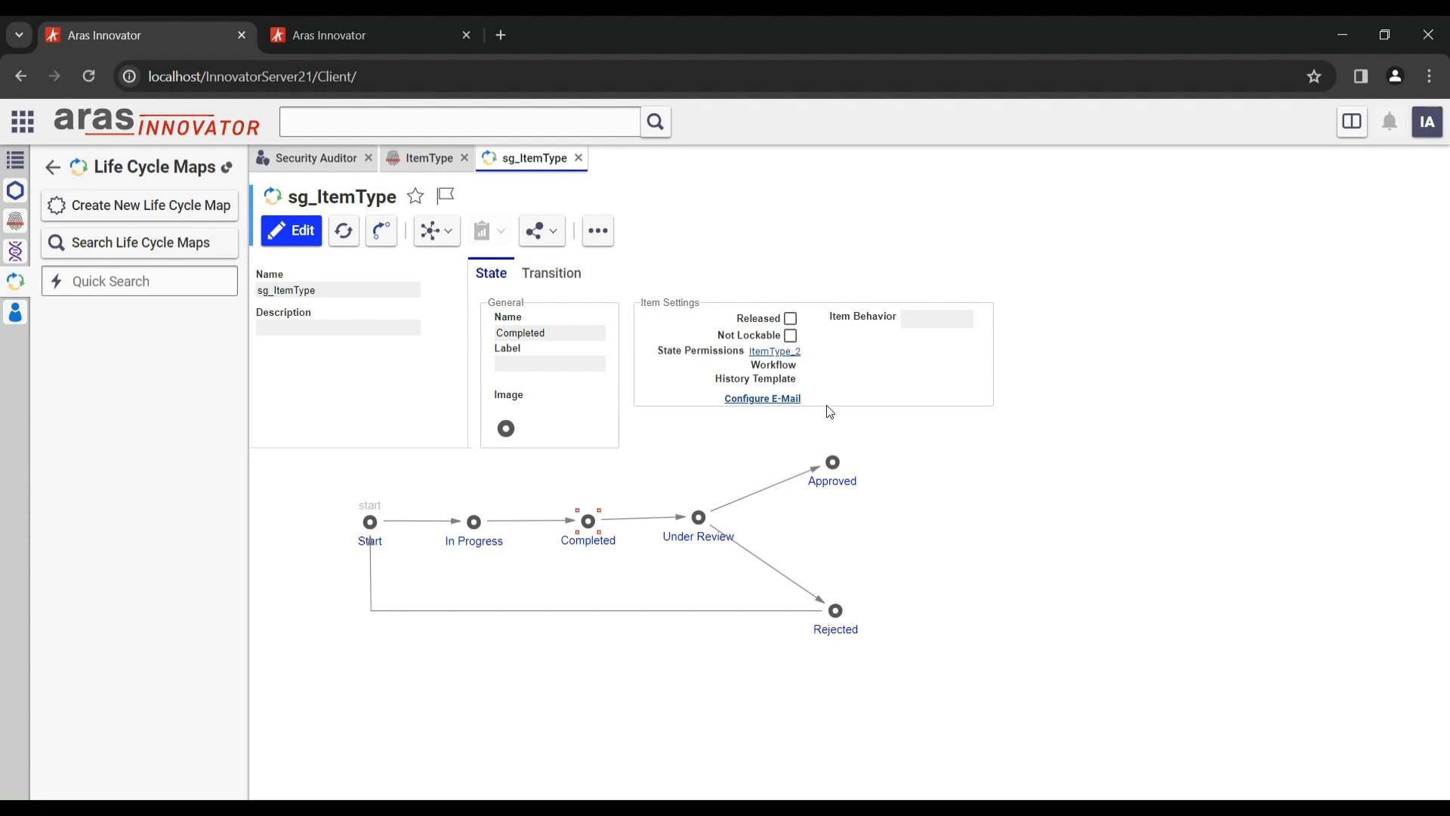
Review the sg_ItemType rows in Security Auditor and view the In Progress state's settings in the life cycle map.
click(332, 159)
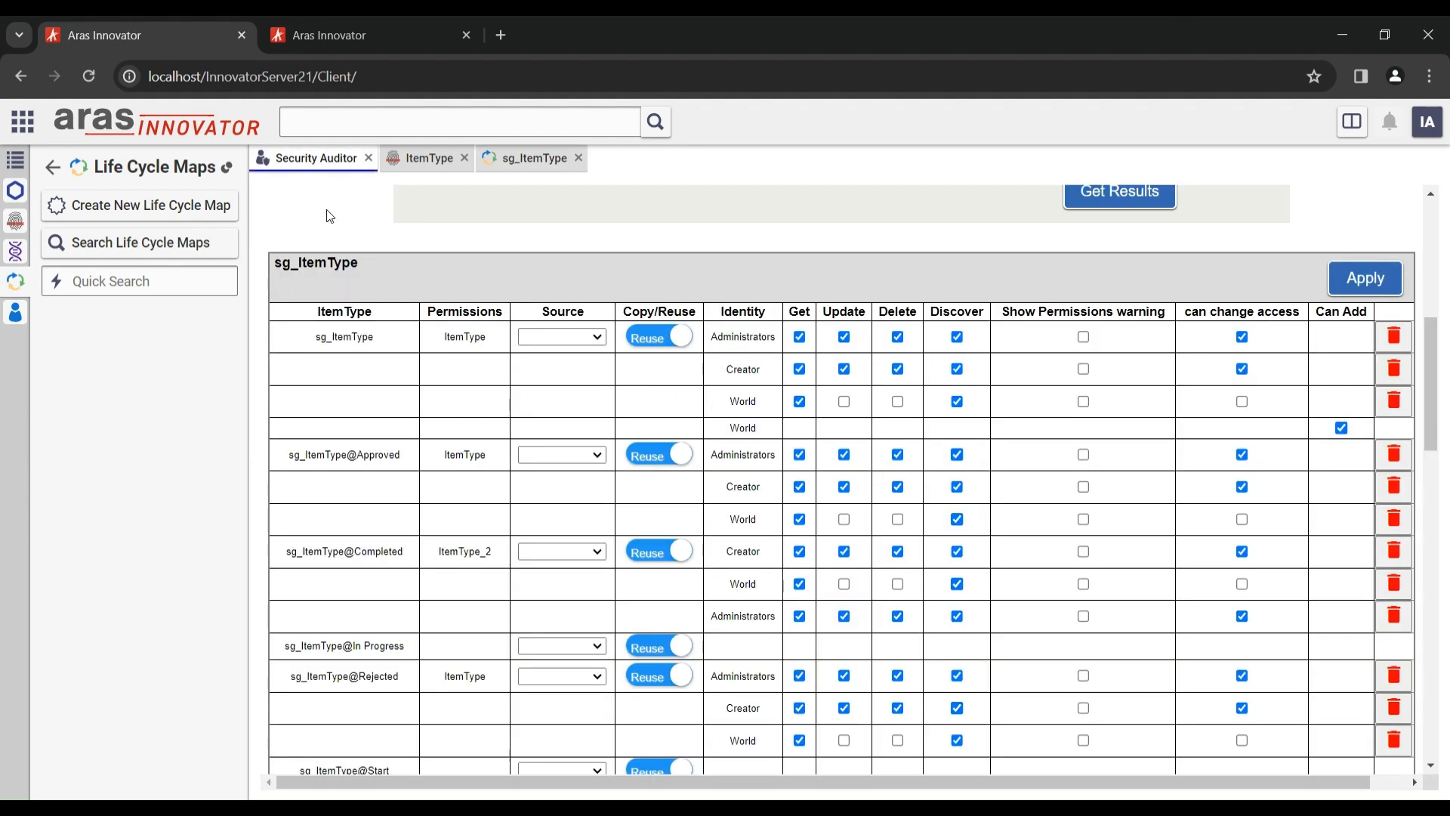
scroll(432, 476, down, 1)
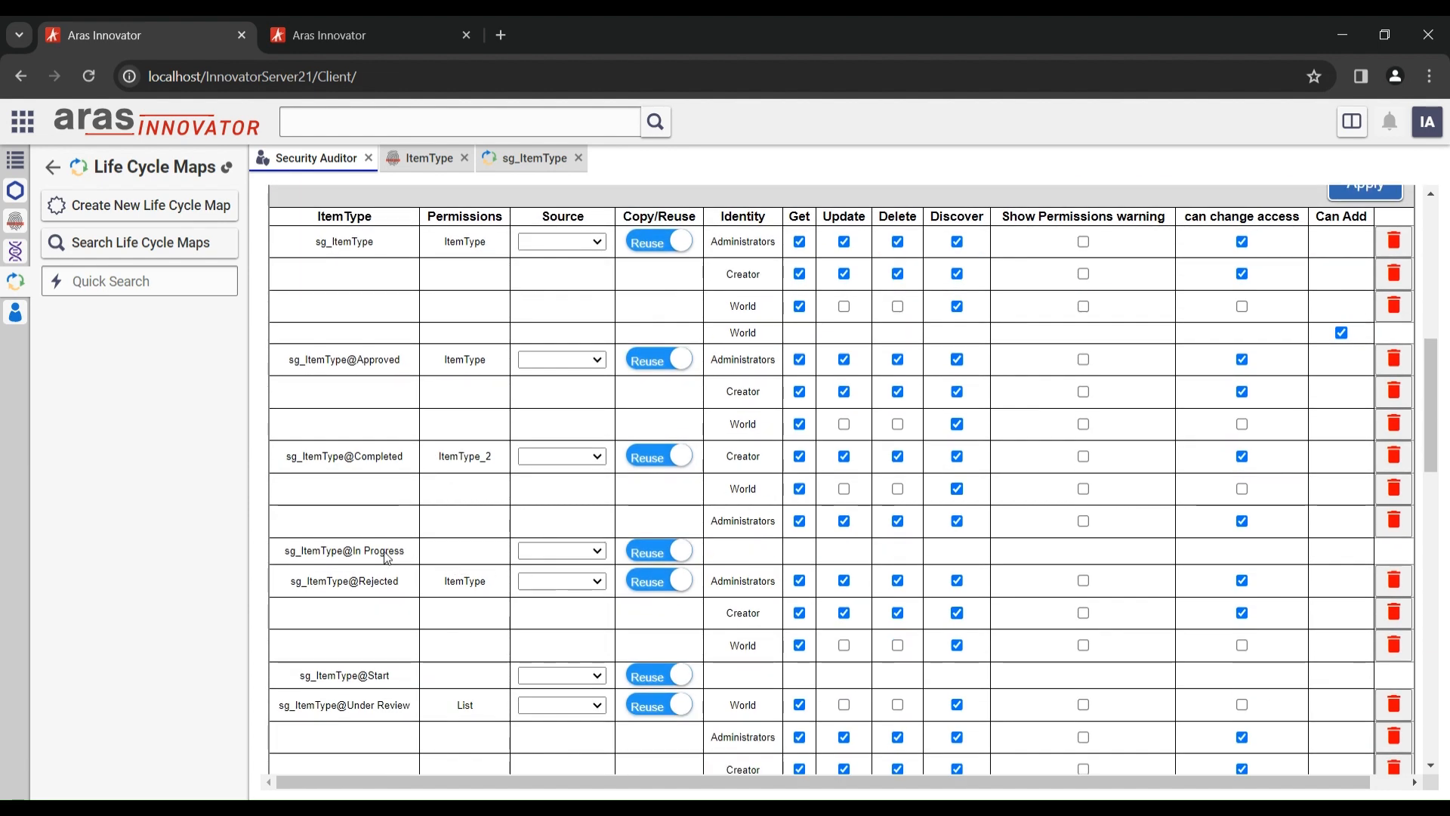
click(496, 160)
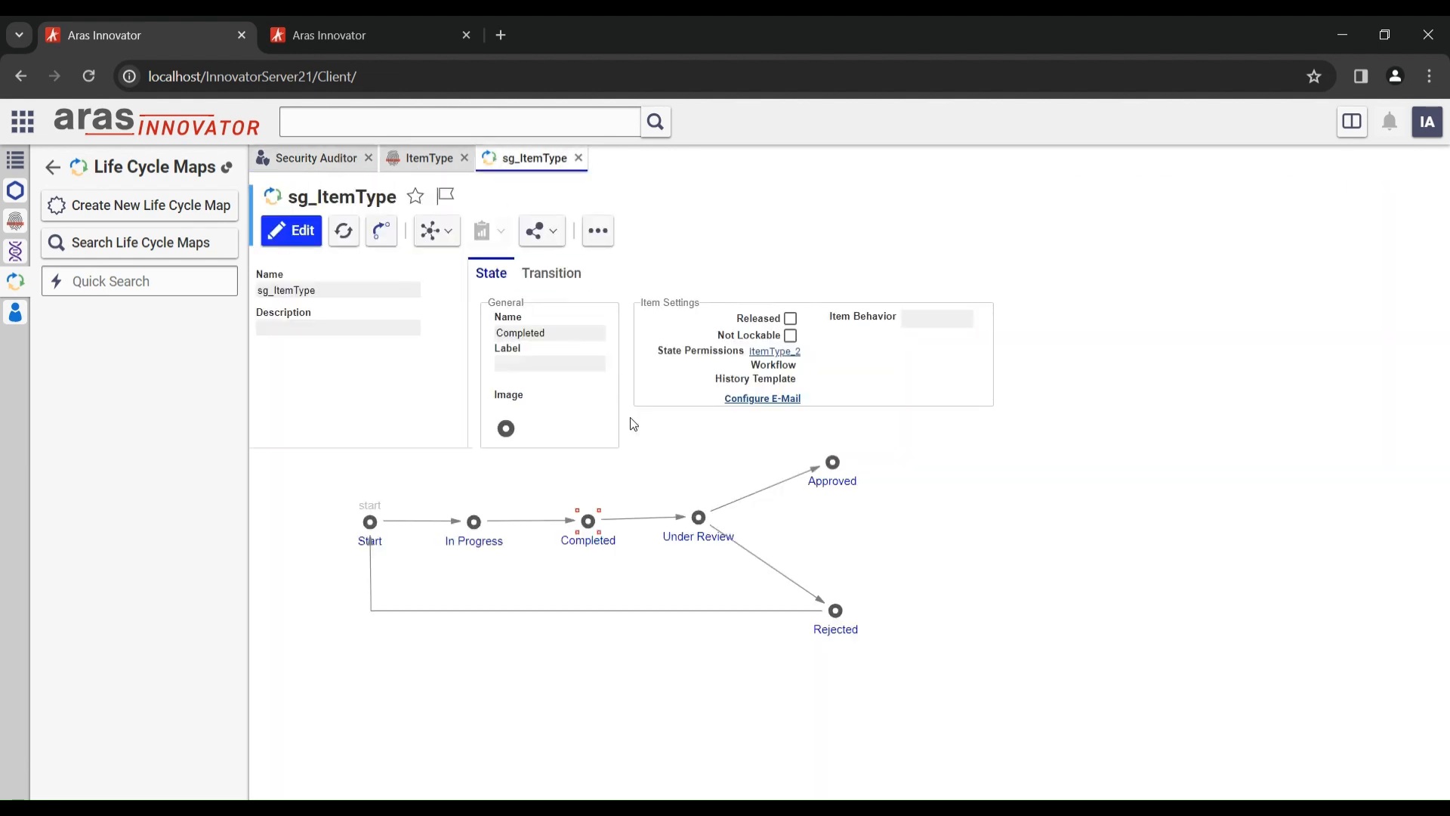
click(472, 523)
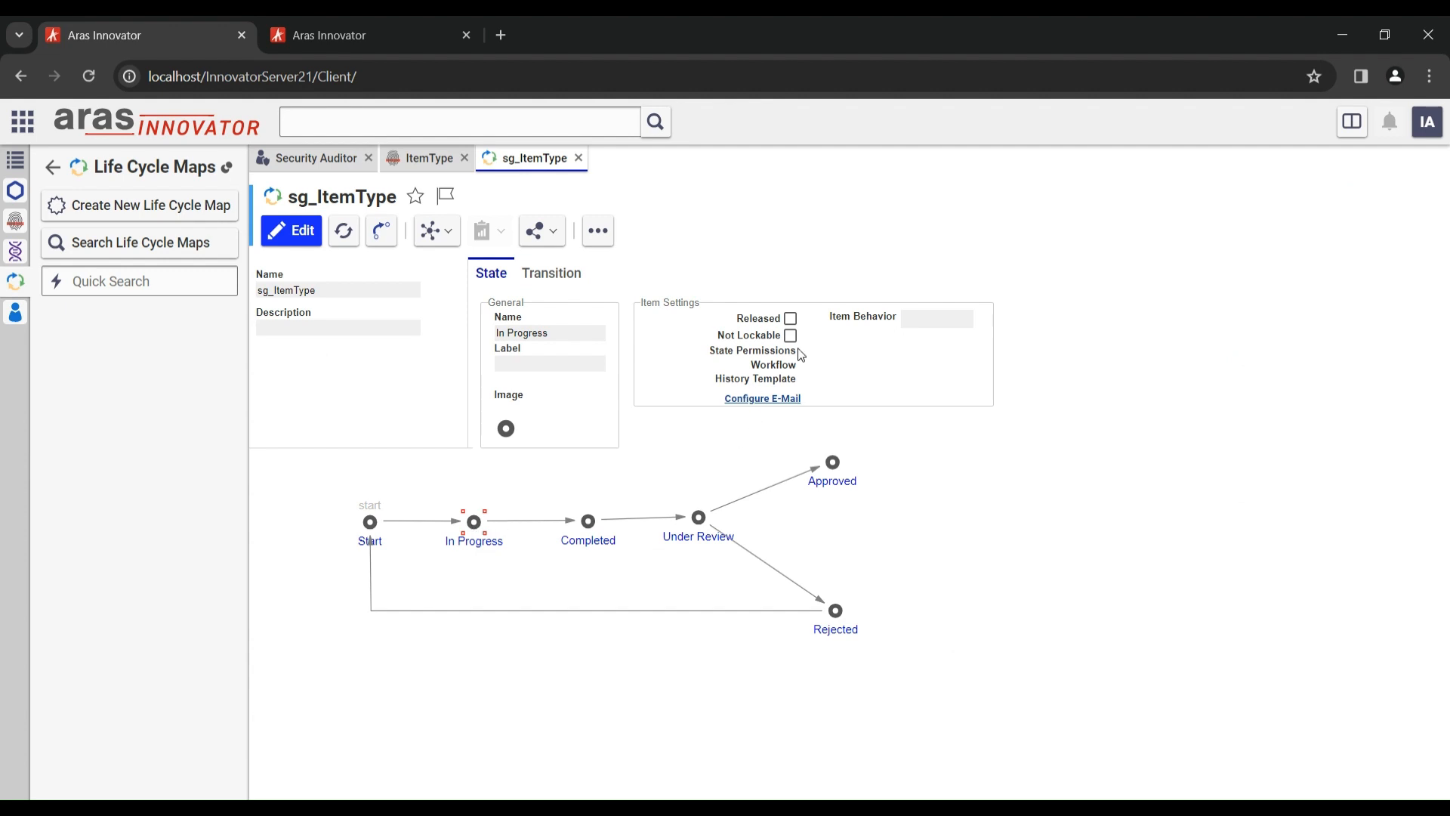
Reuse the ItemType_2 permission for sg_ItemType@In Progress in Security Auditor, apply it, and check the In Progress state in the life cycle map.
click(322, 164)
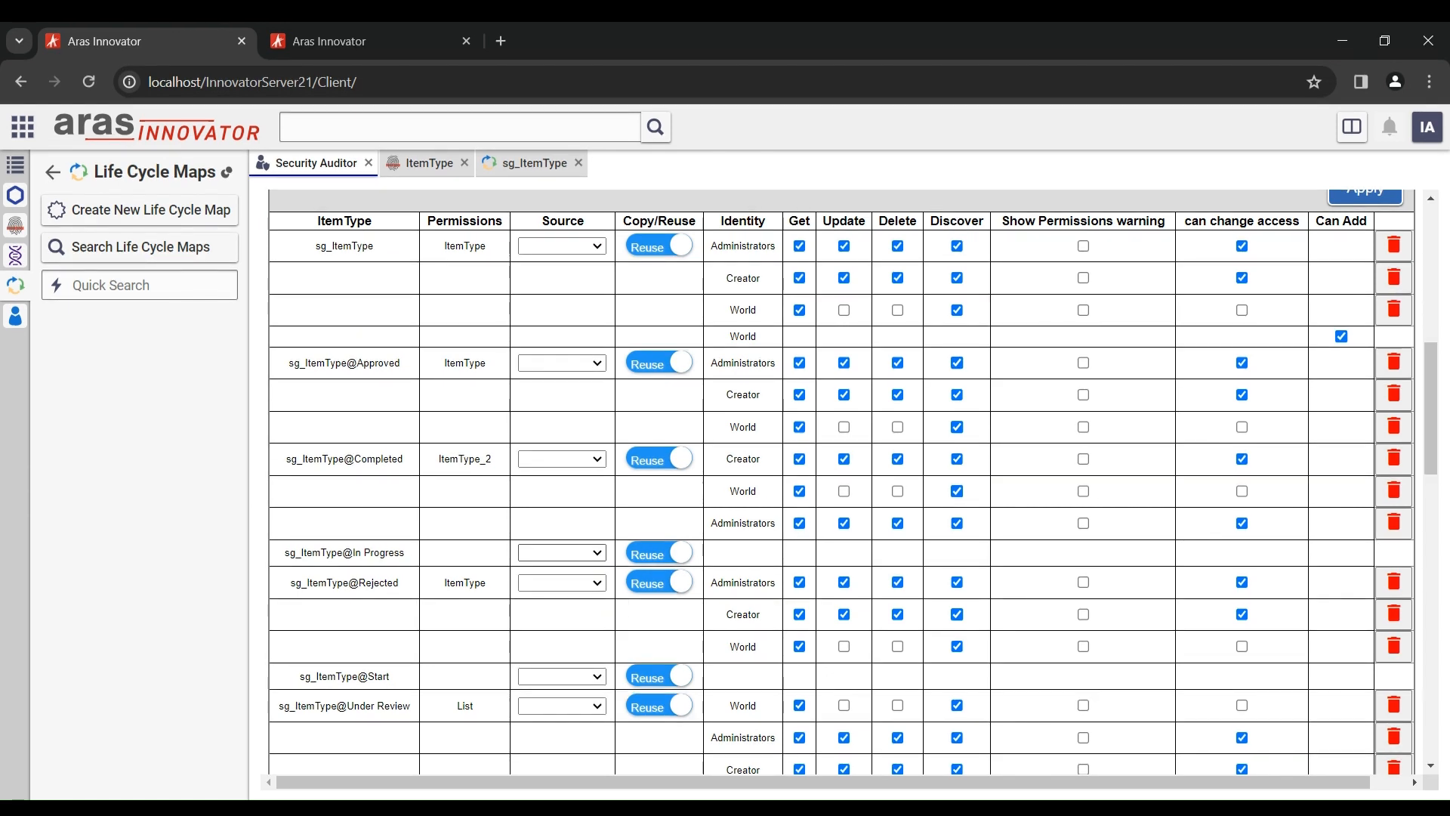
click(568, 610)
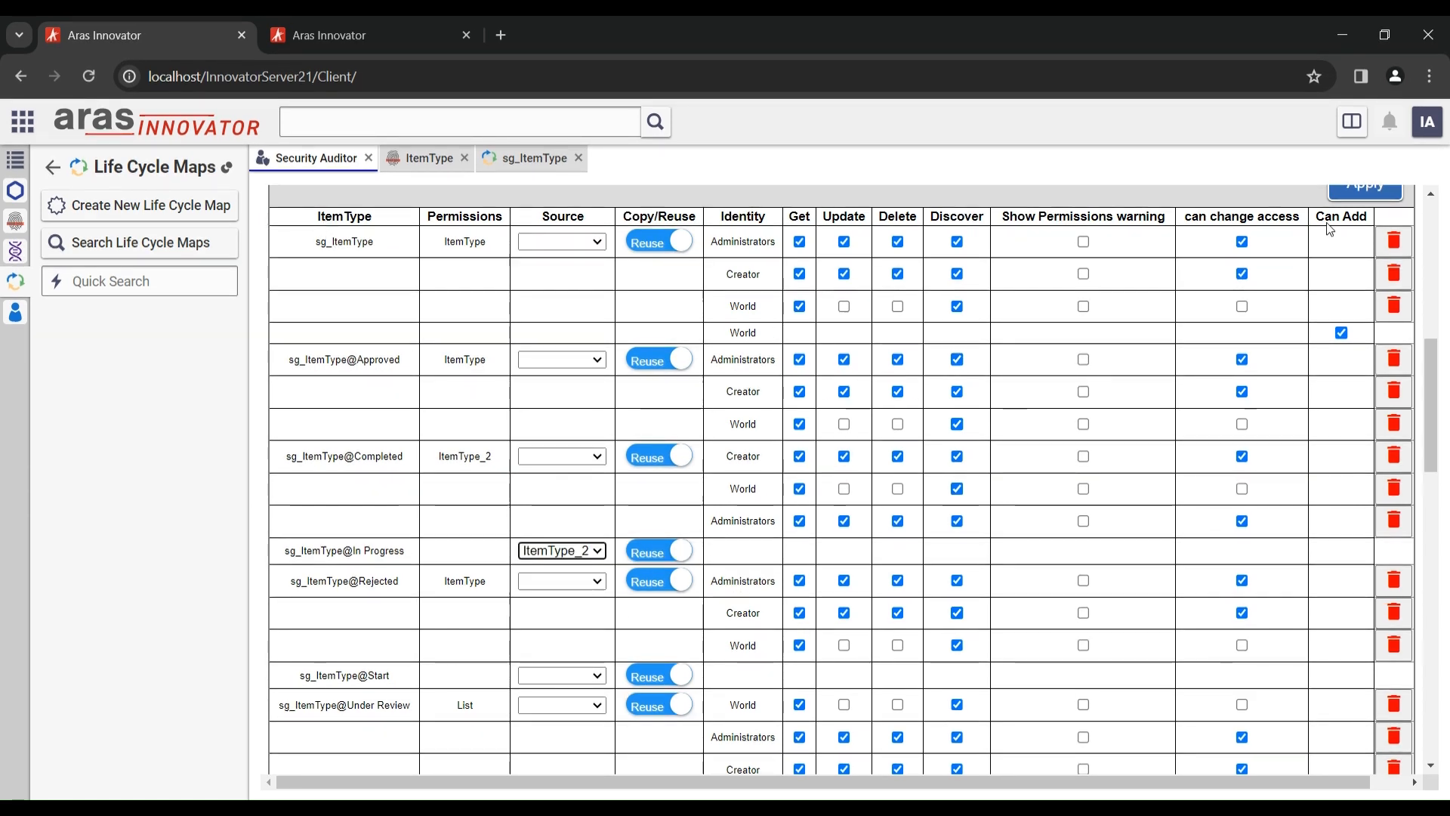
click(1338, 192)
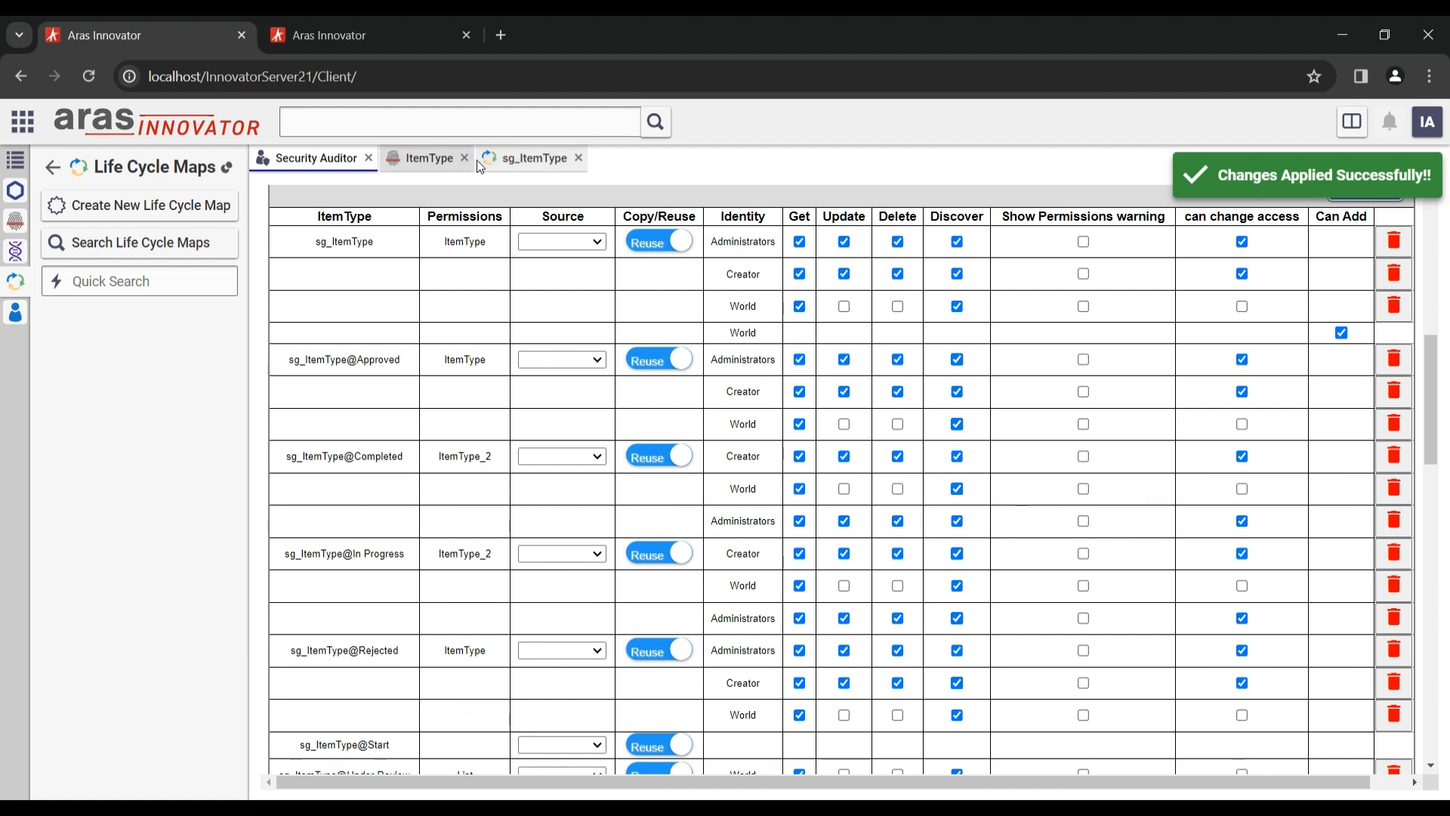
click(510, 158)
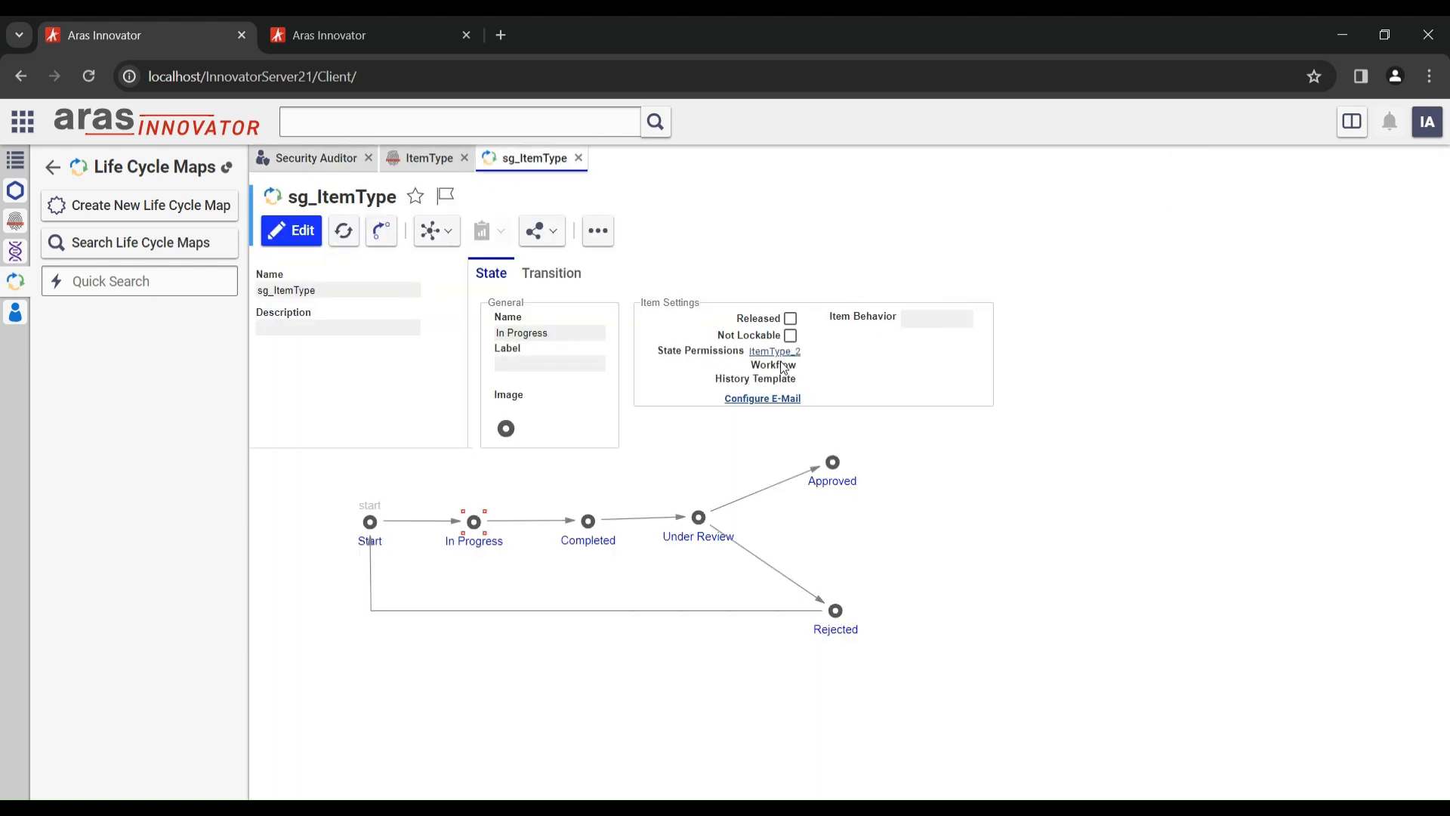
Switch Security Auditor to the Role MemberShip Editor and add Innovator Admin, Super User and Vault Admin to the selected users.
click(300, 162)
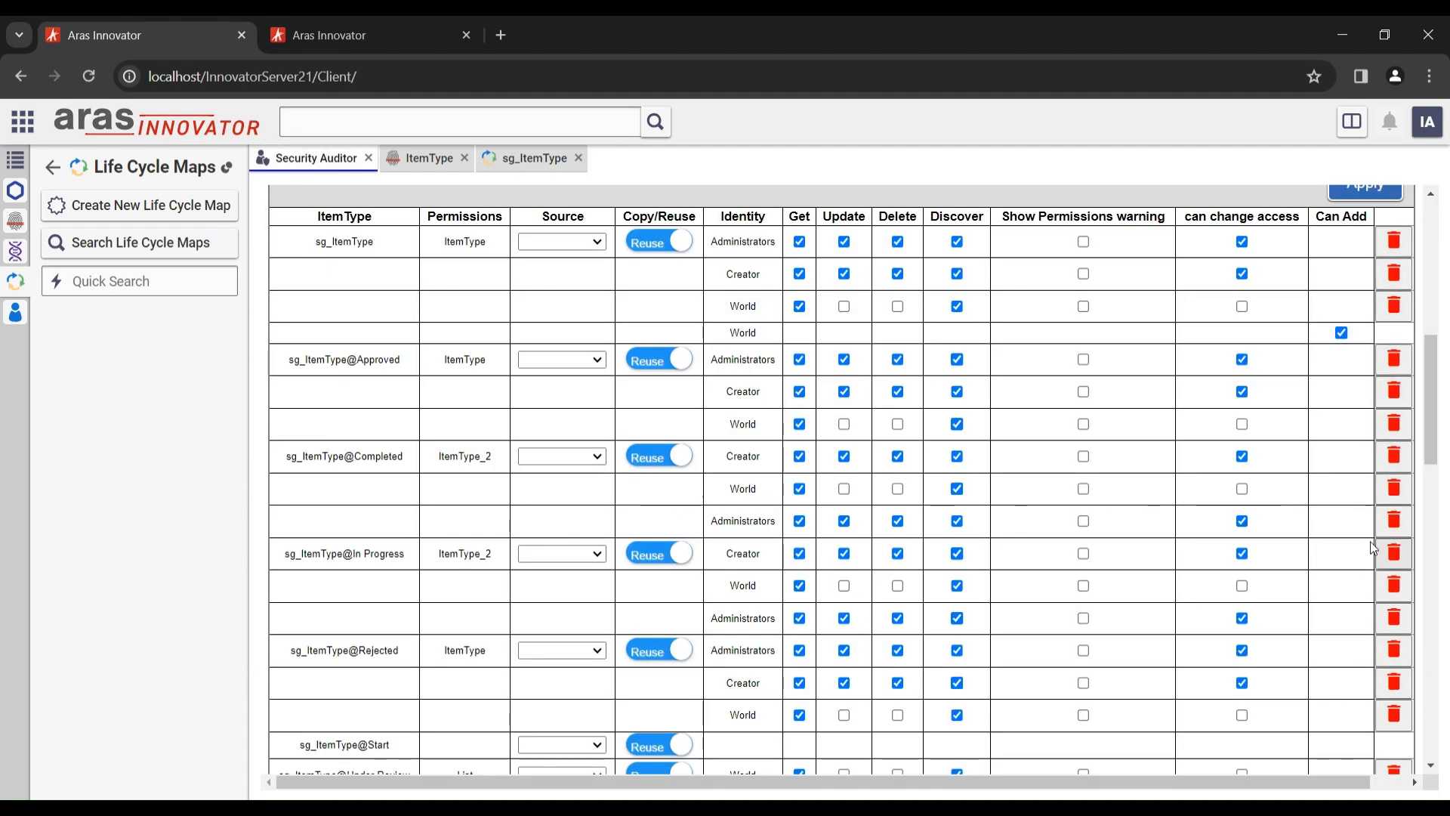
scroll(1405, 567, up, 1)
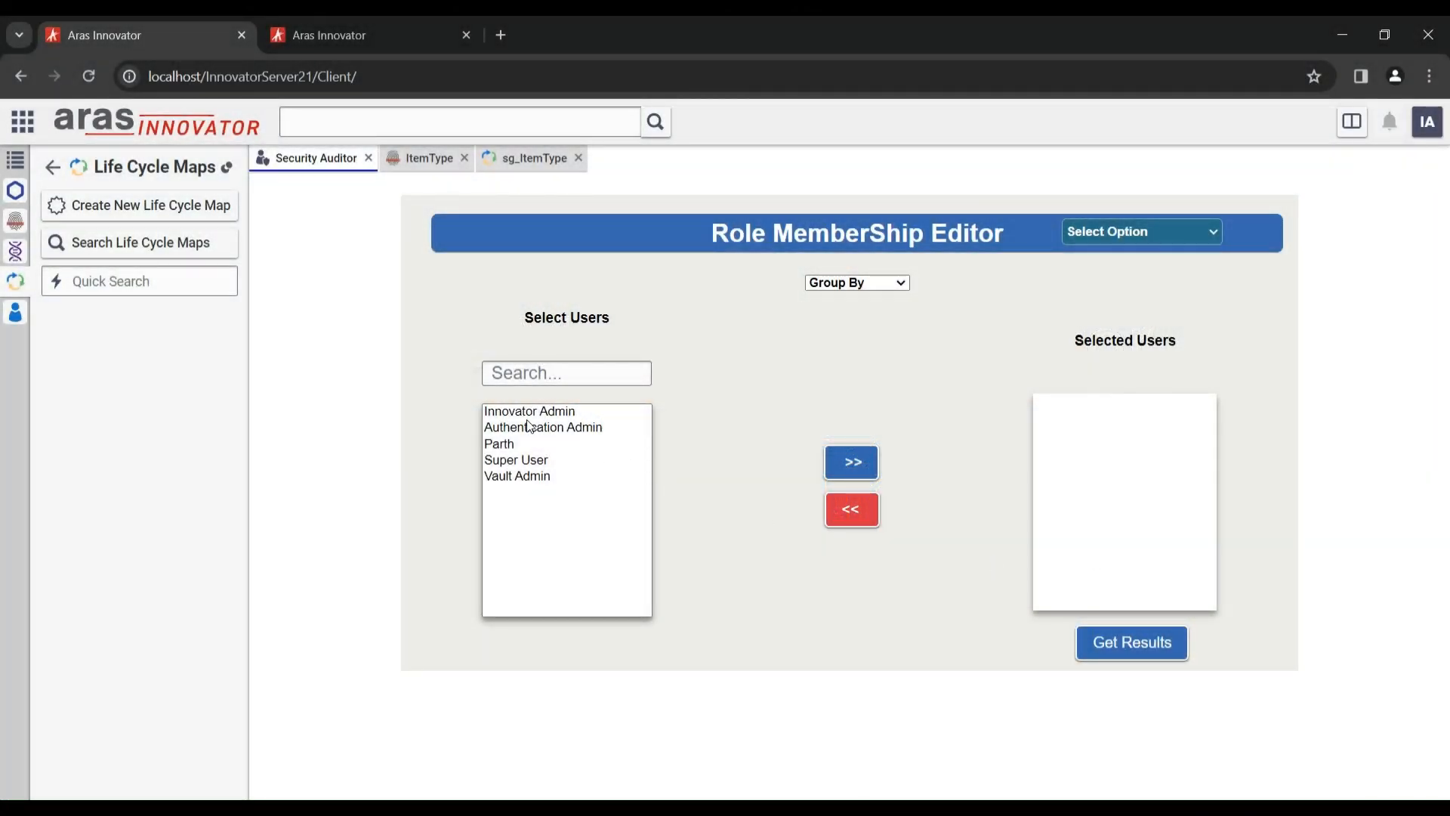
click(533, 412)
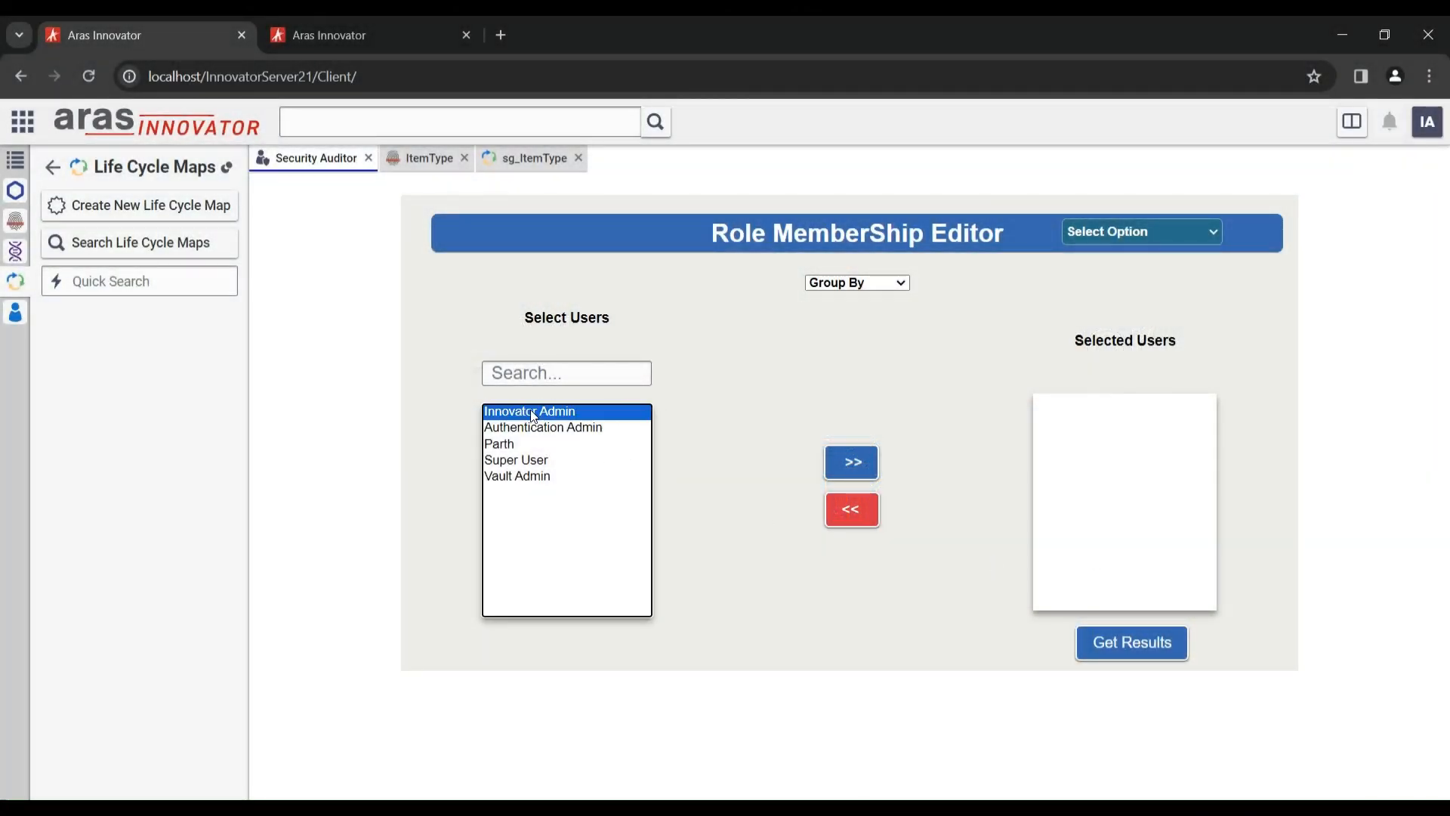
ctrl+click(542, 461)
ctrl+click(540, 478)
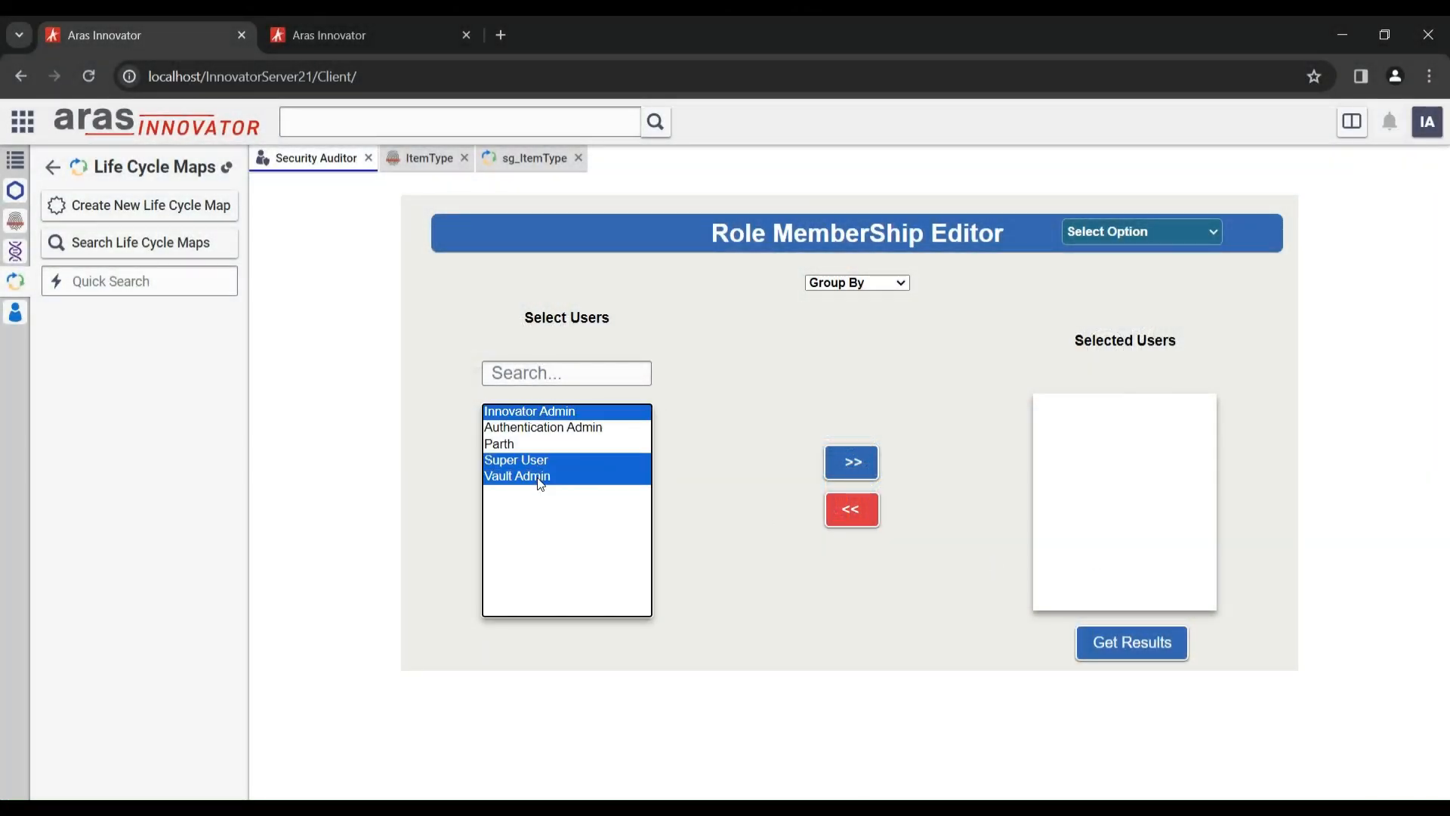
click(850, 463)
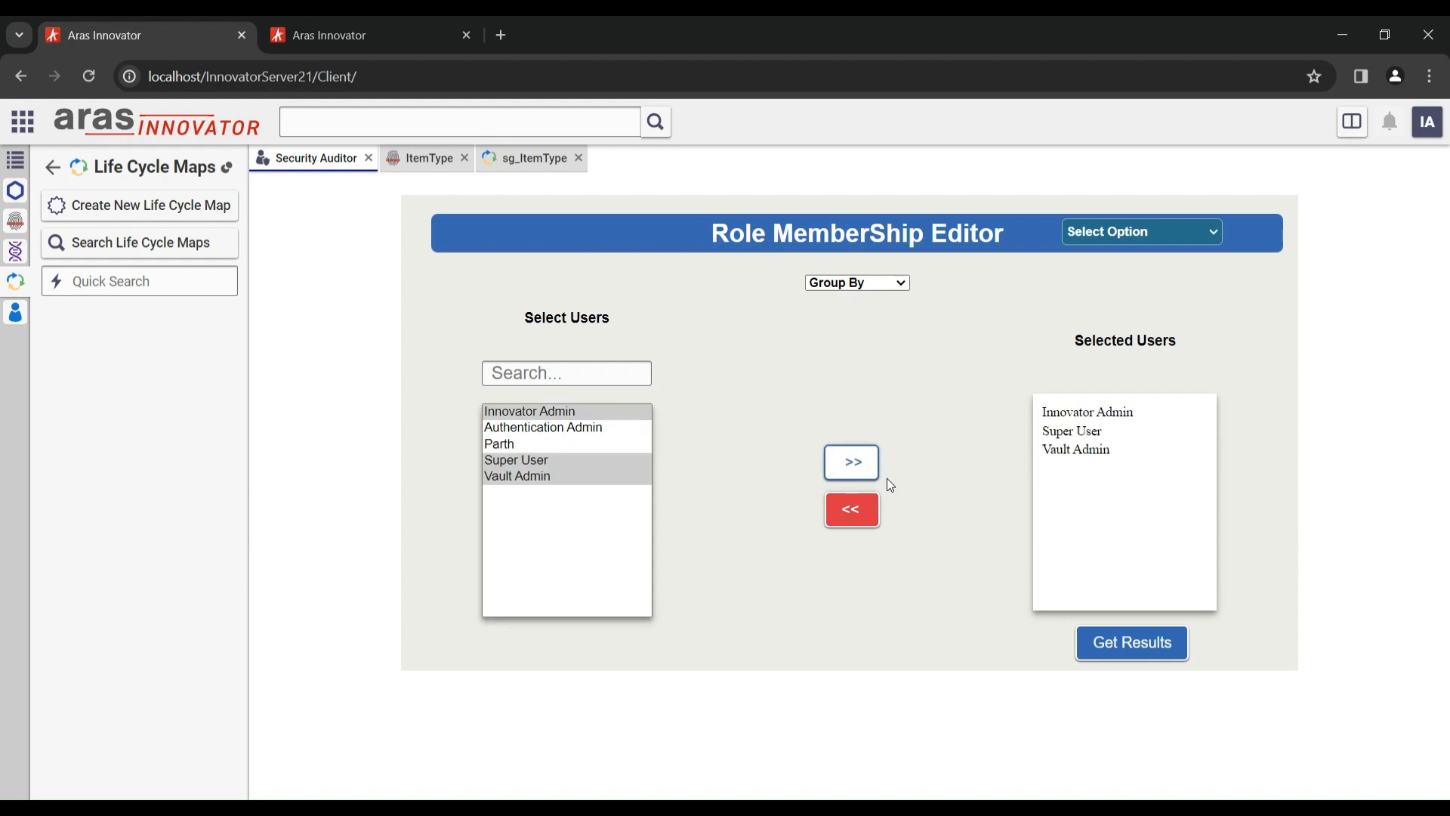
Get the group identity results for the selected users and open the Manufacturing identity to view its members.
click(1132, 642)
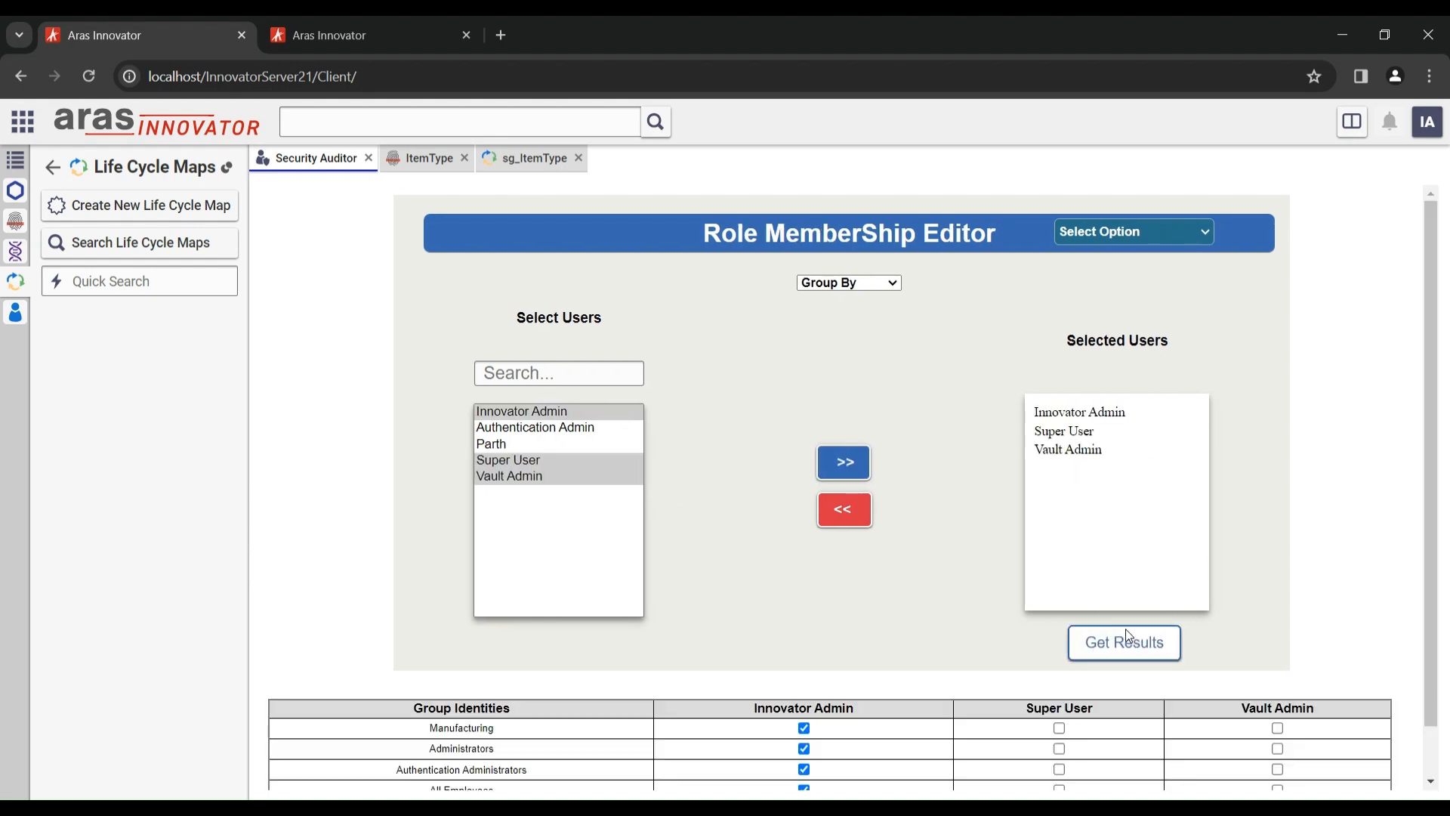
scroll(942, 534, down, 1)
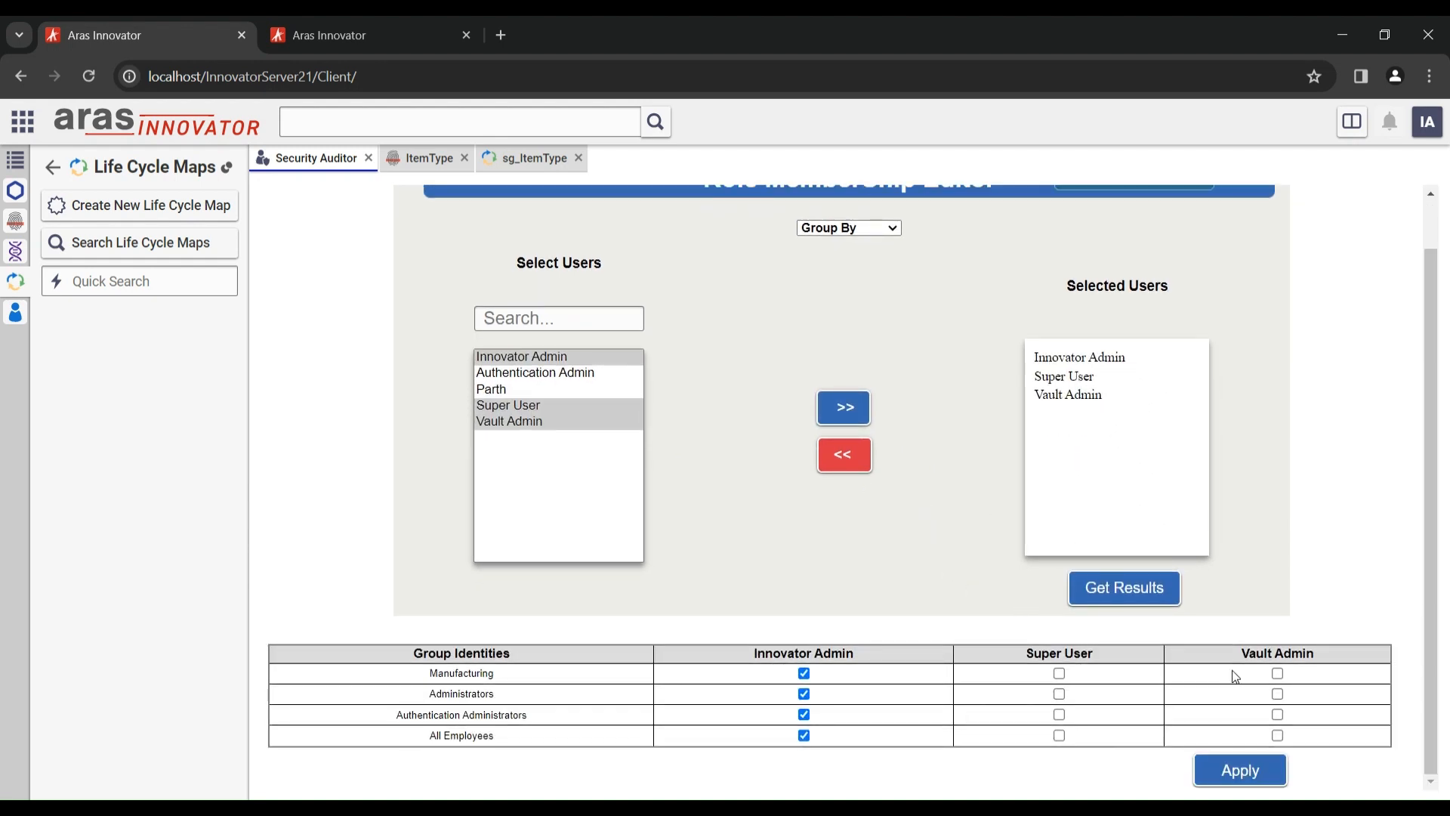
click(15, 253)
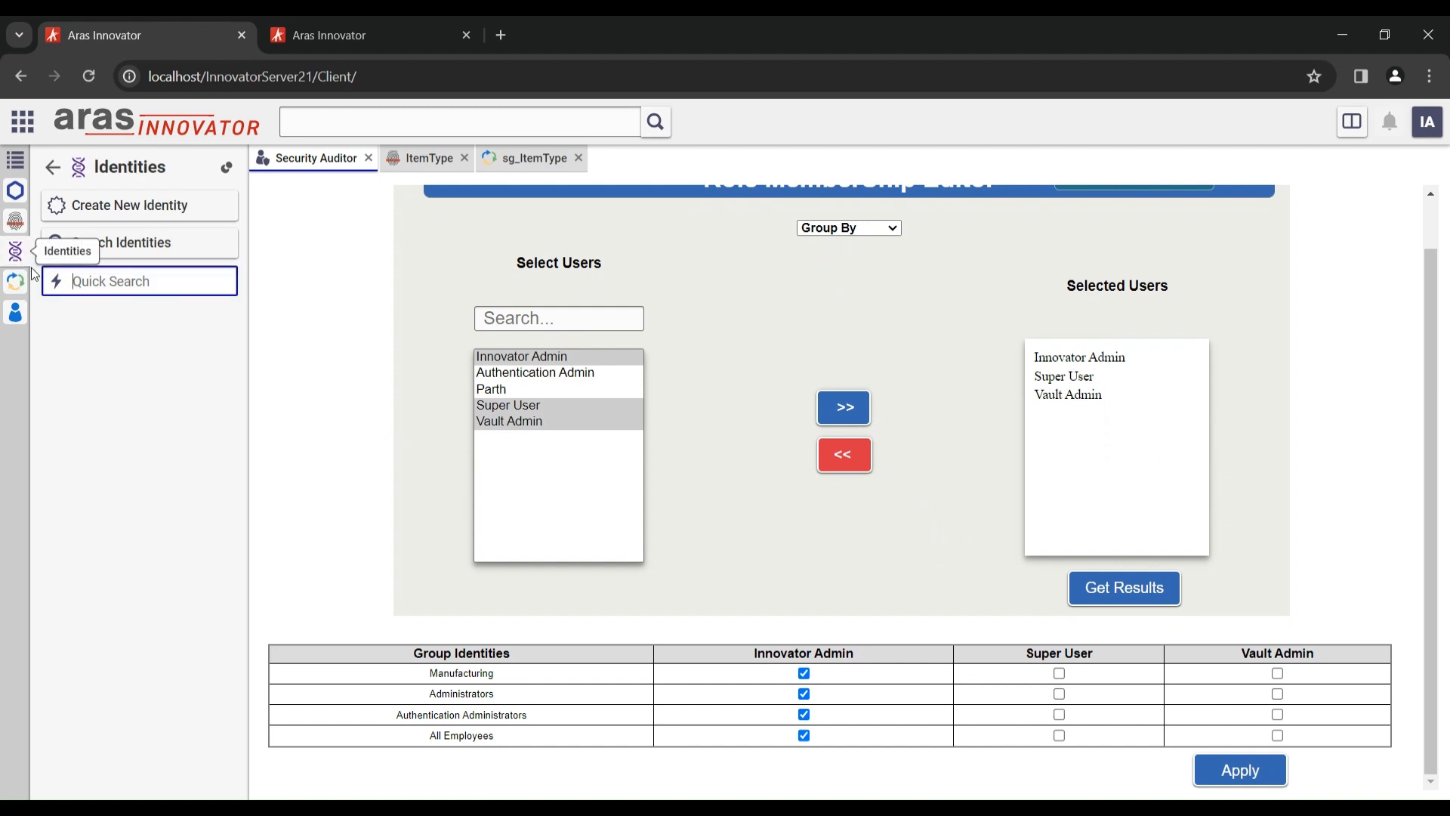
text(mau)
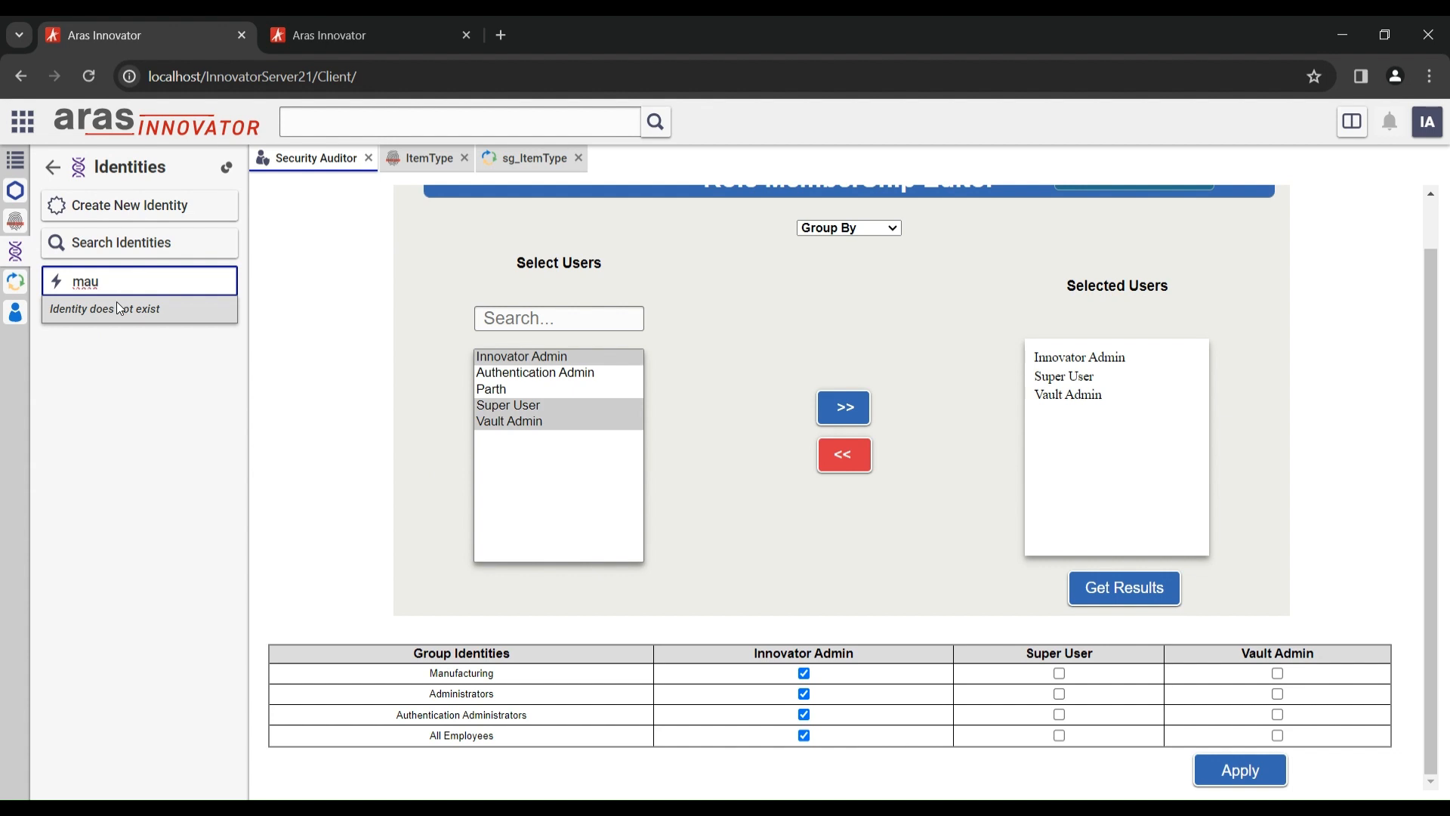
key(BackSpace)
text(nager)
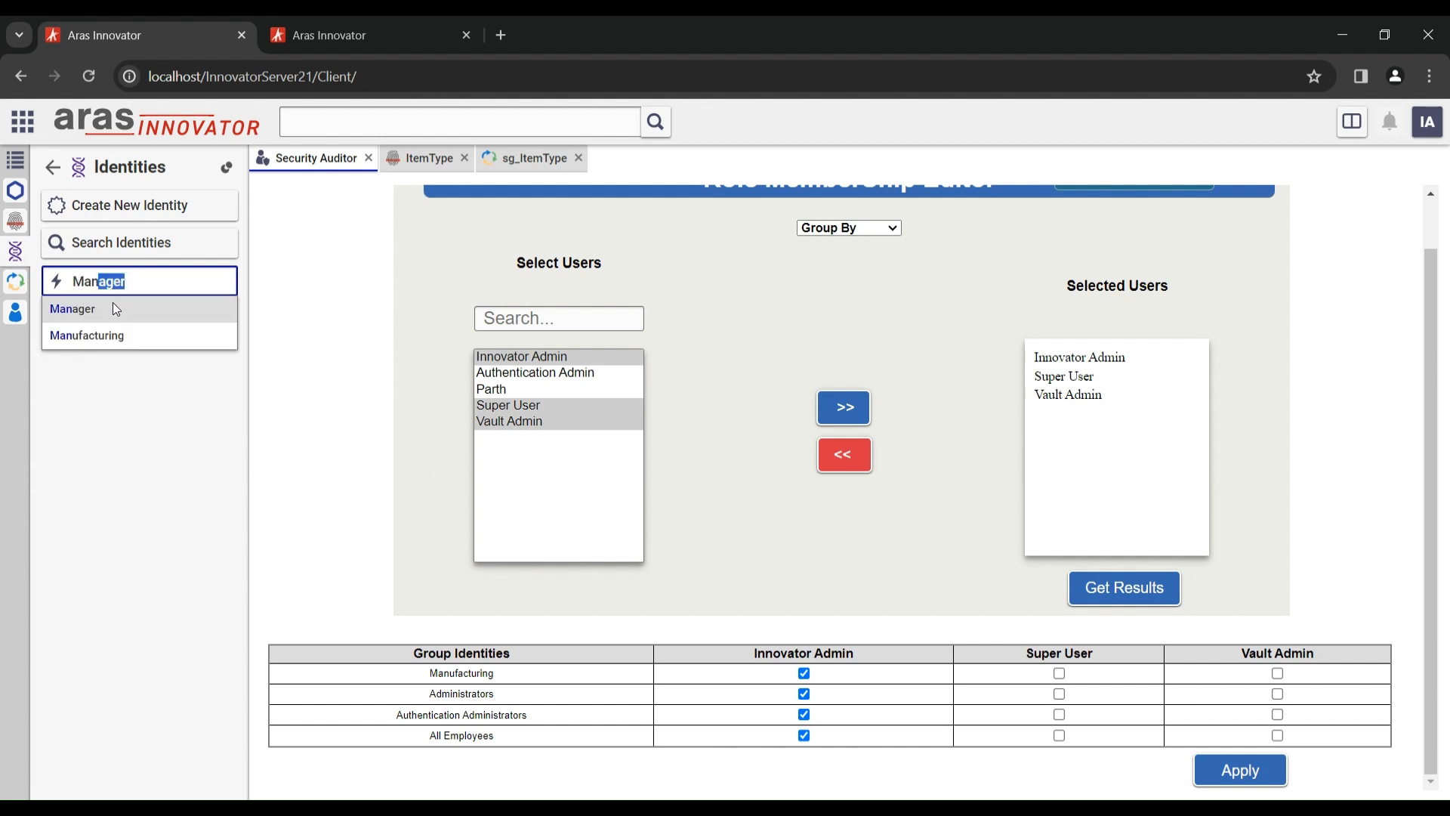
click(101, 332)
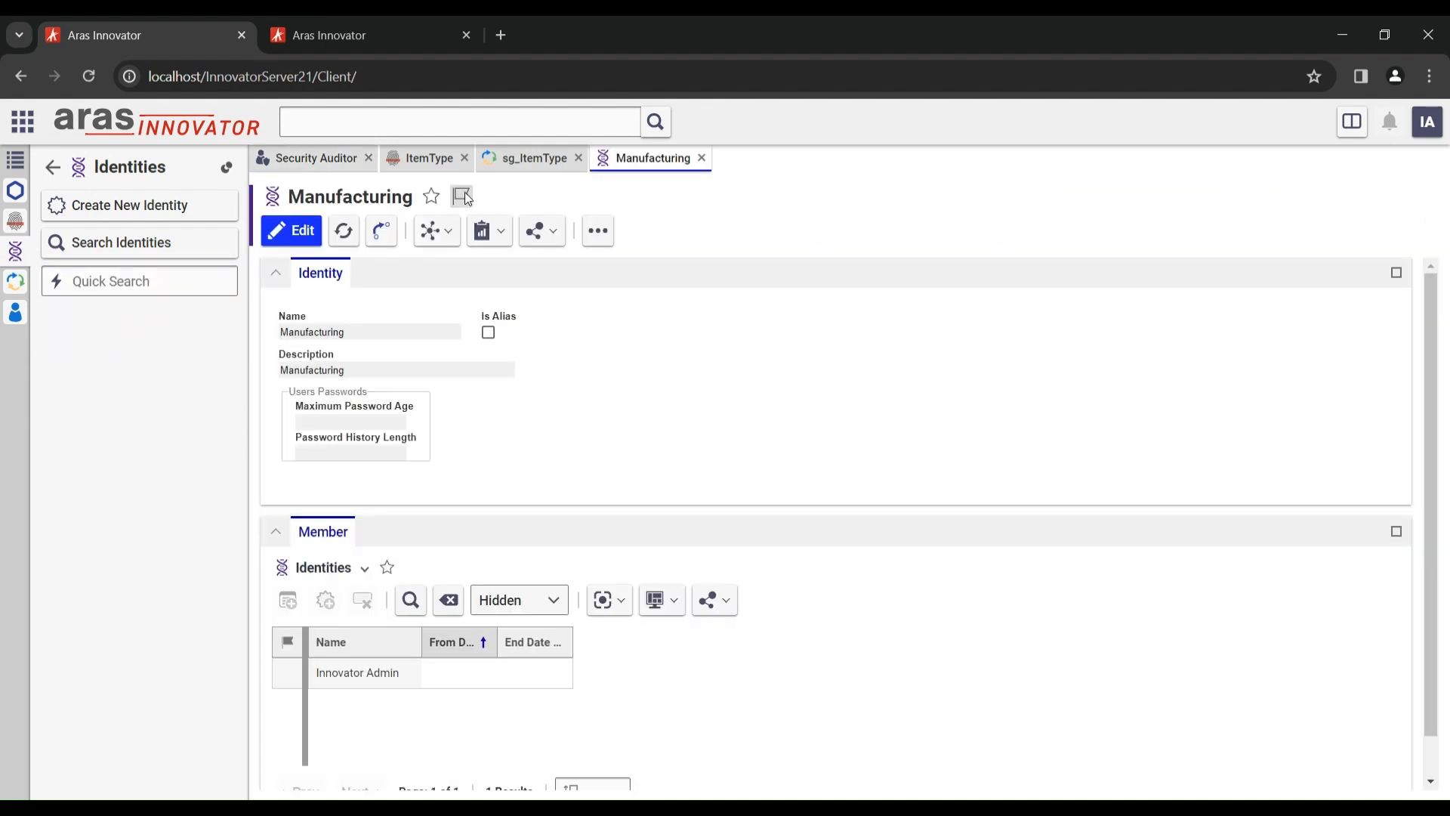
Make Super User a member of Manufacturing in Security Auditor, apply it, and check the refreshed member list of the Manufacturing identity.
click(340, 157)
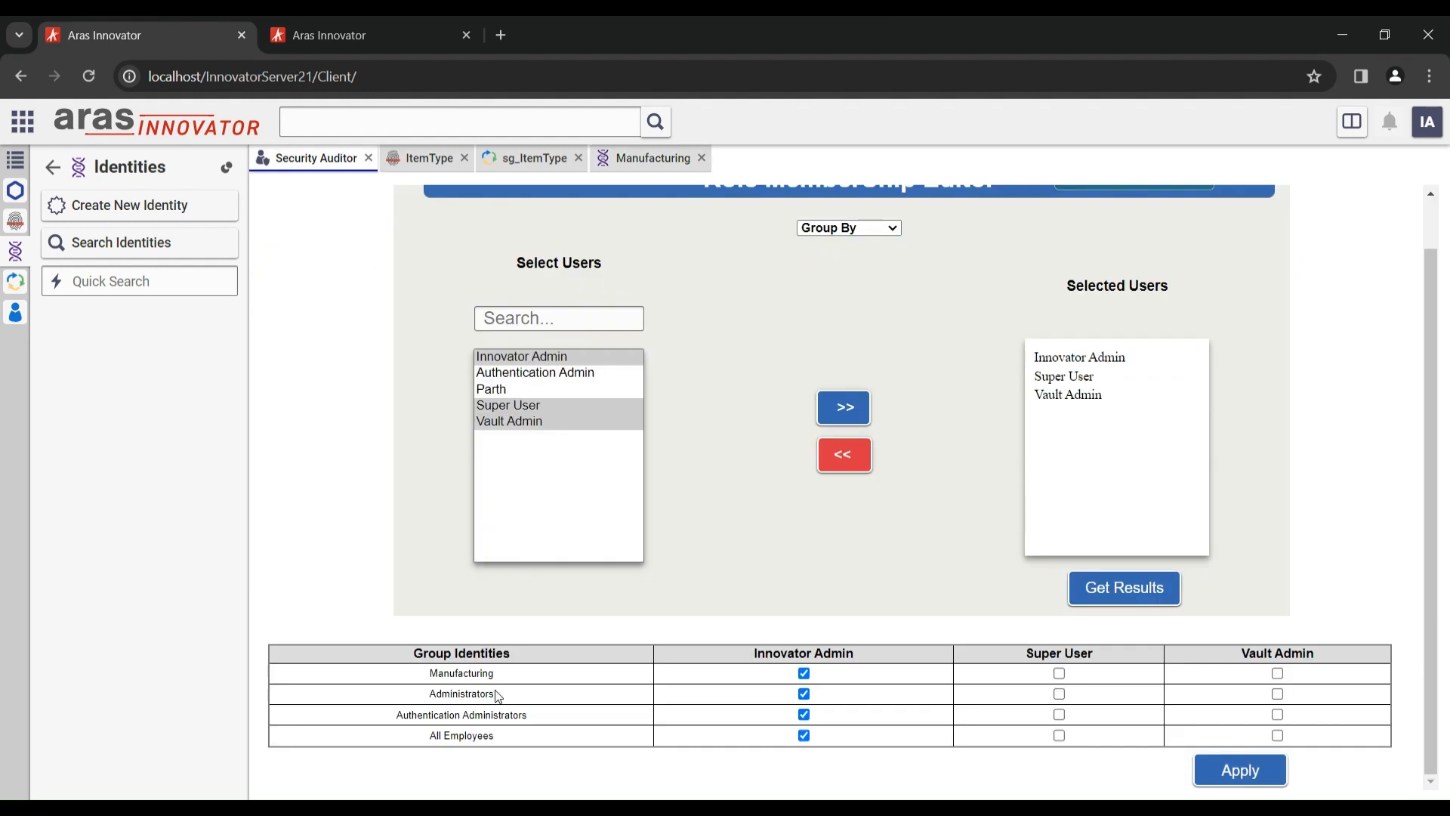
click(1060, 674)
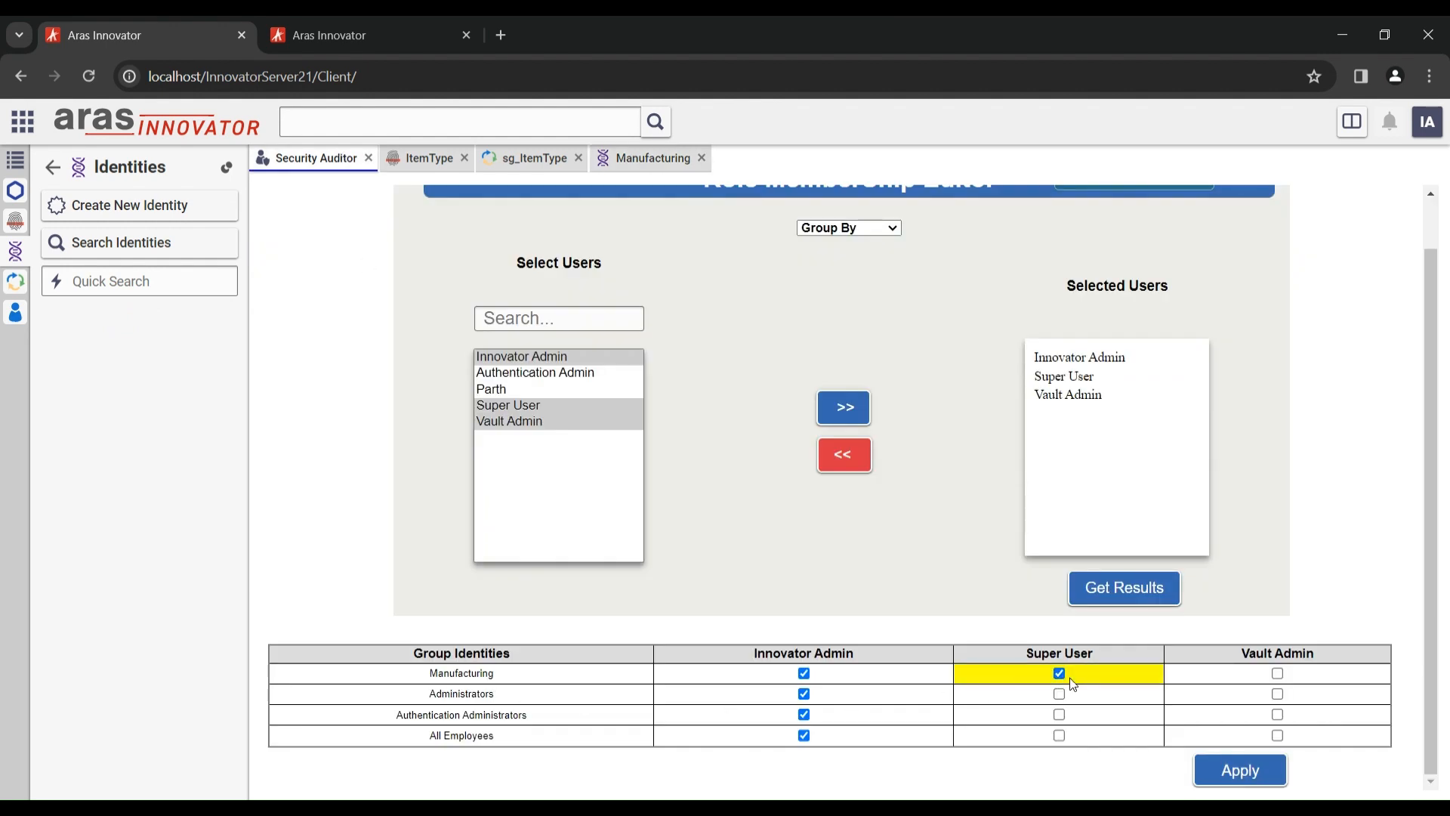
click(1208, 764)
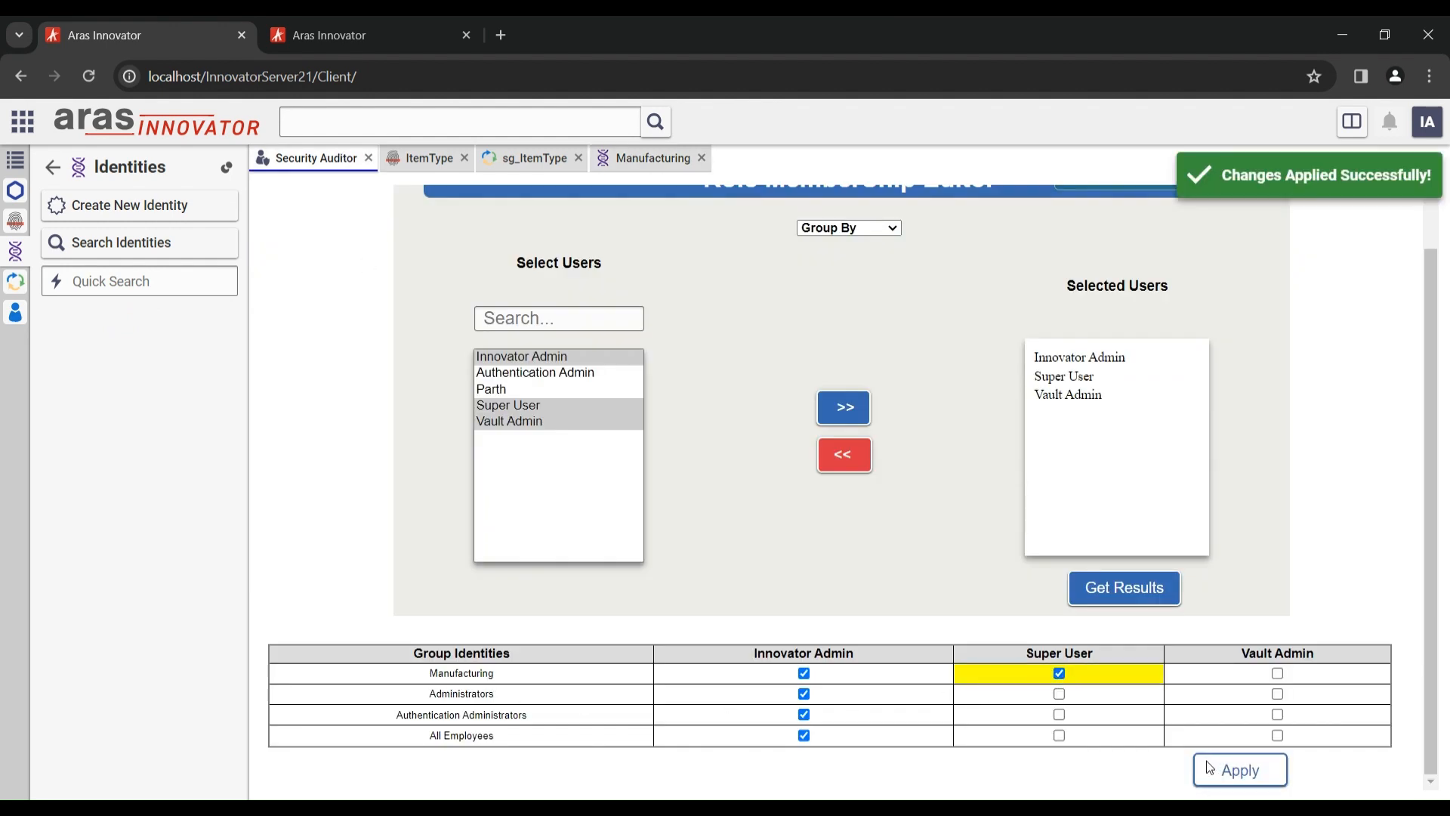
click(651, 171)
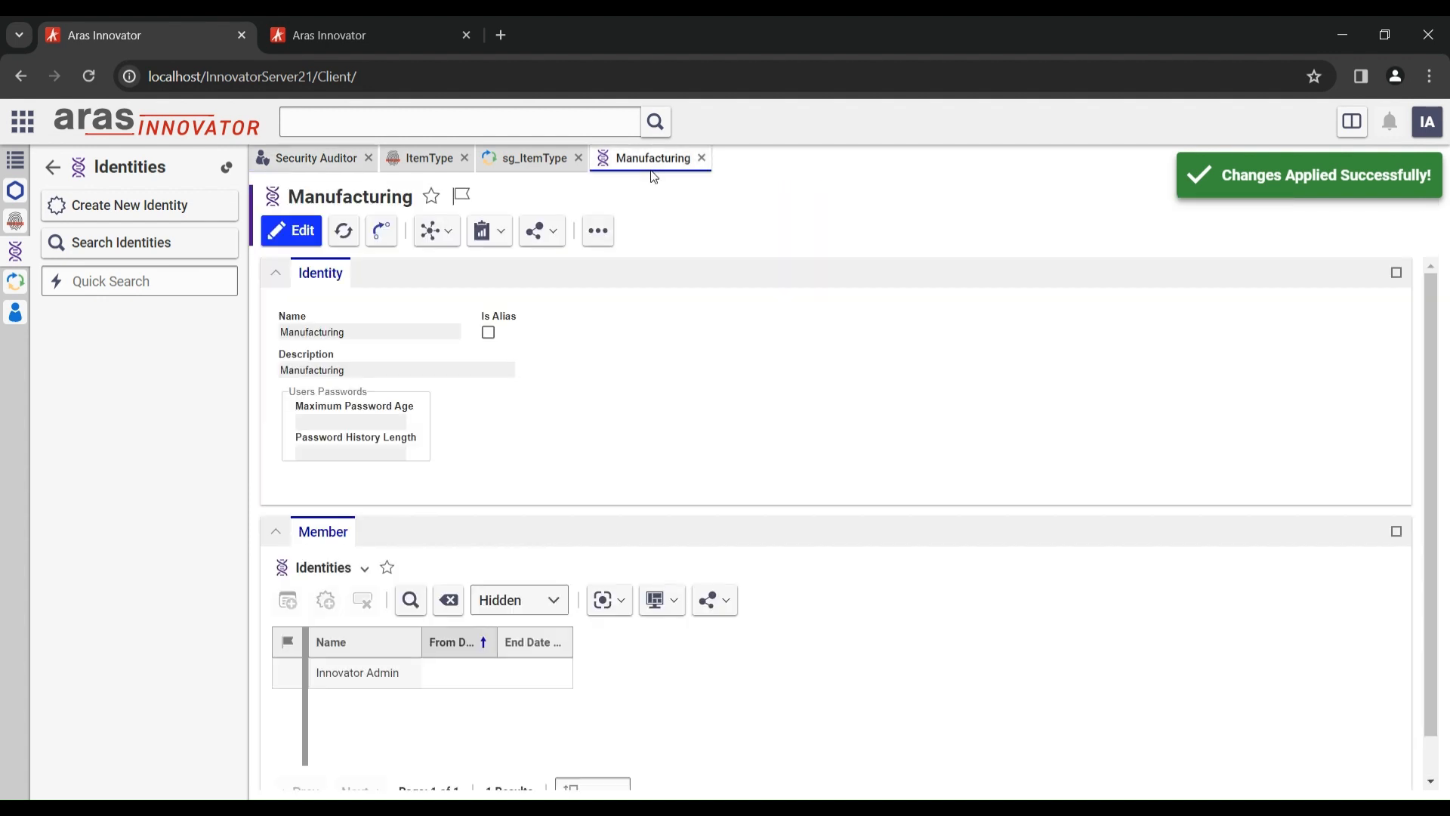
click(343, 240)
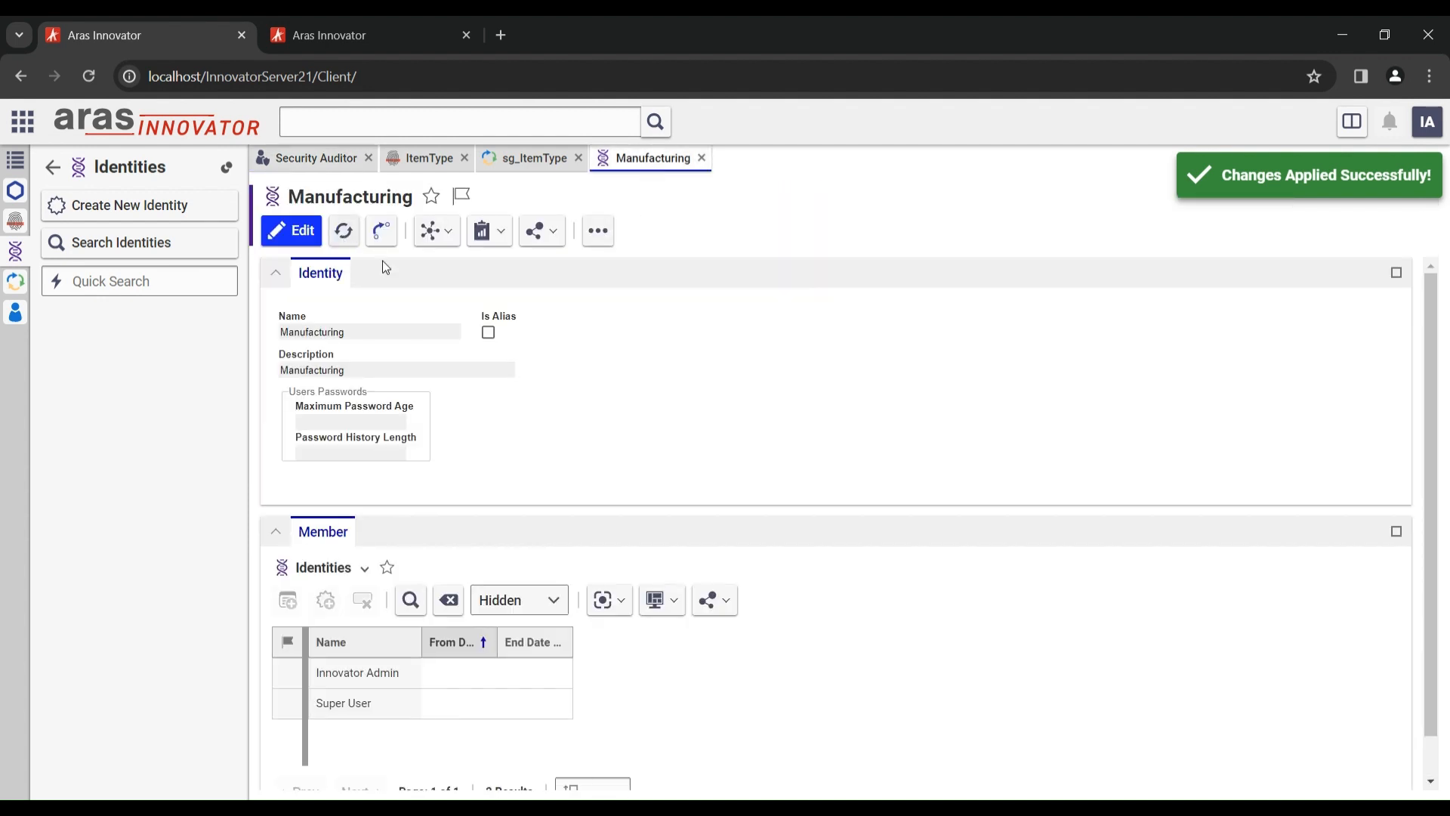
click(368, 714)
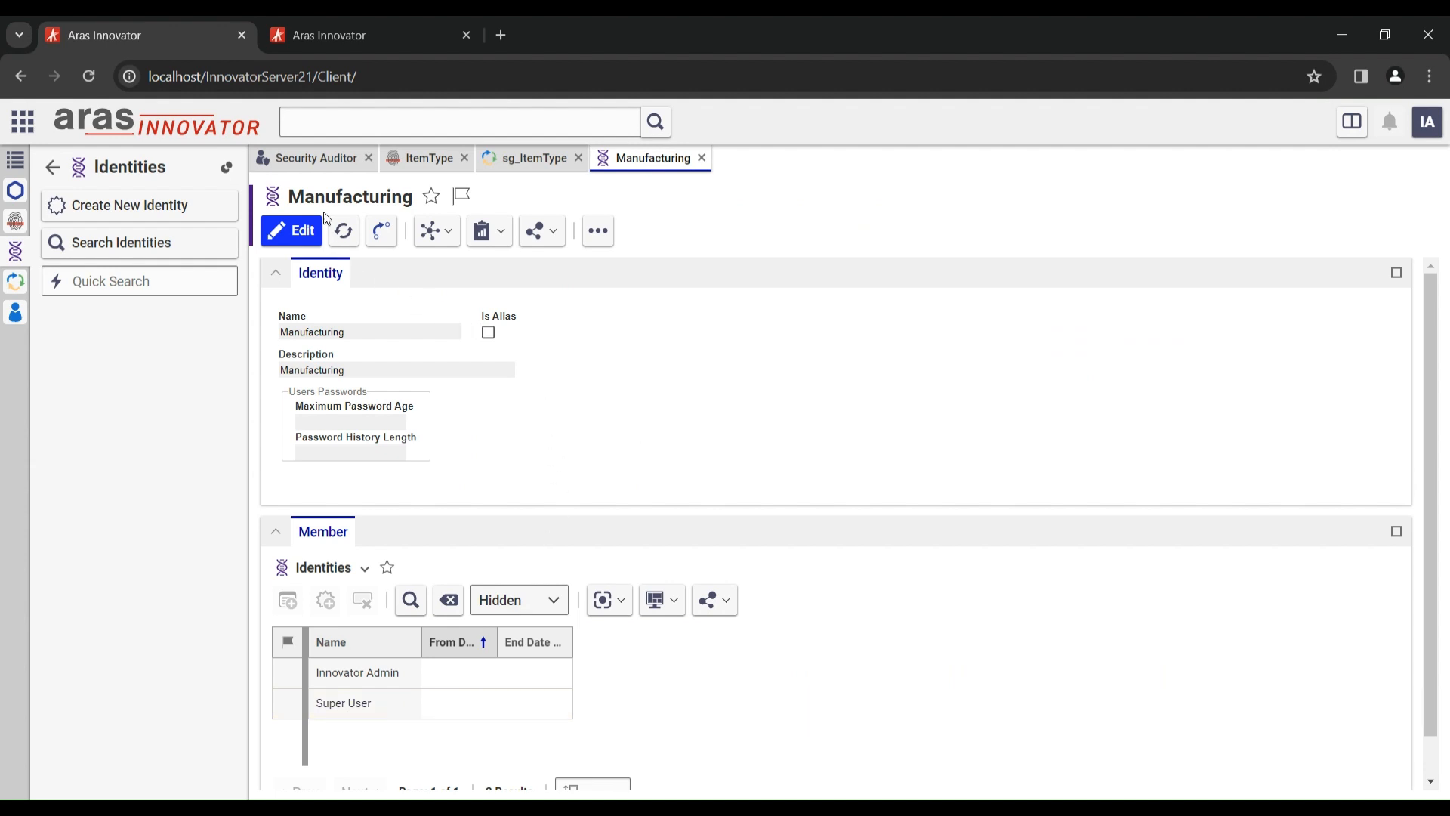
Remove Super User from Manufacturing in Security Auditor, apply it, and return to the Manufacturing identity to check its members.
click(322, 168)
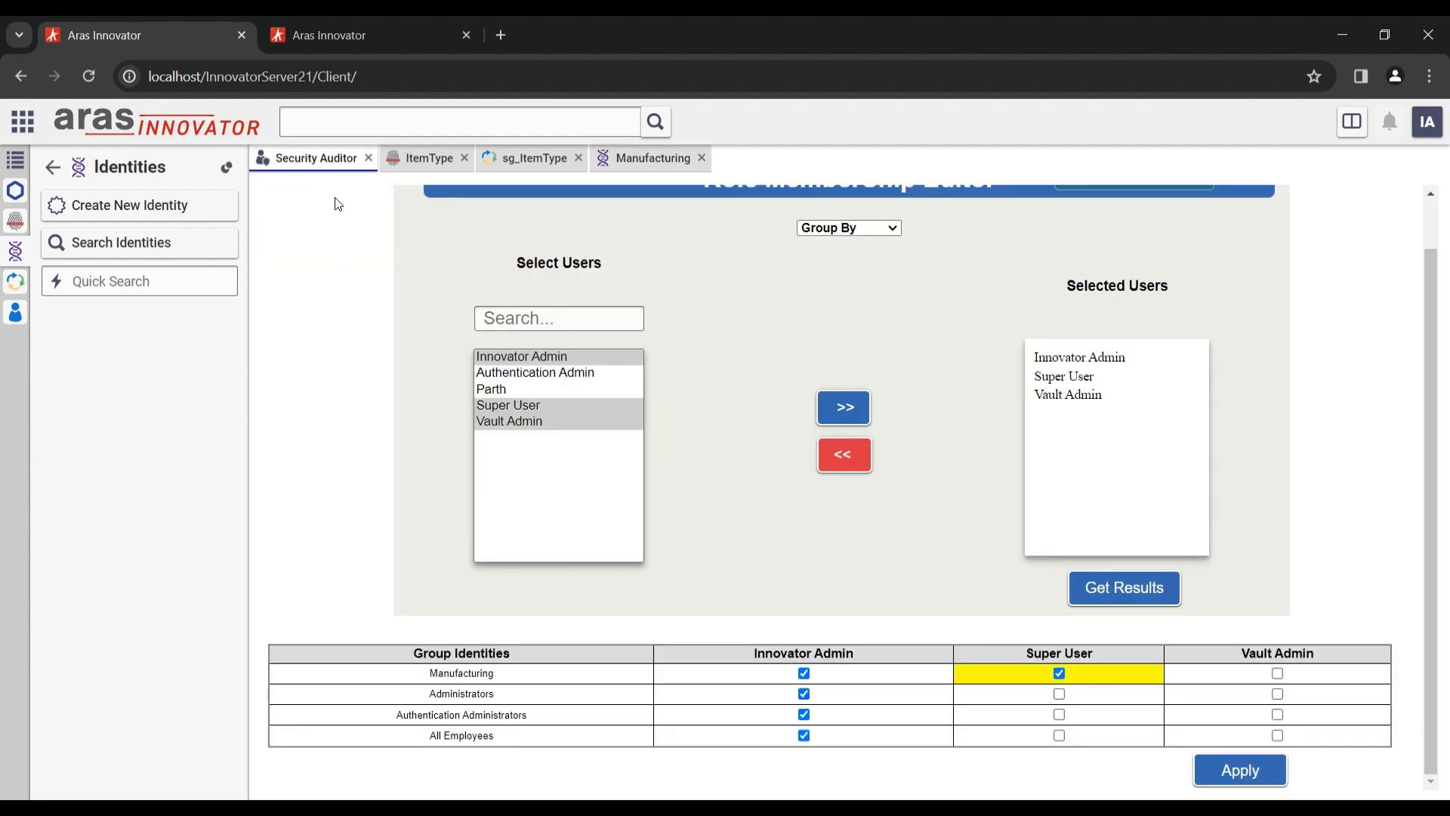
click(1058, 672)
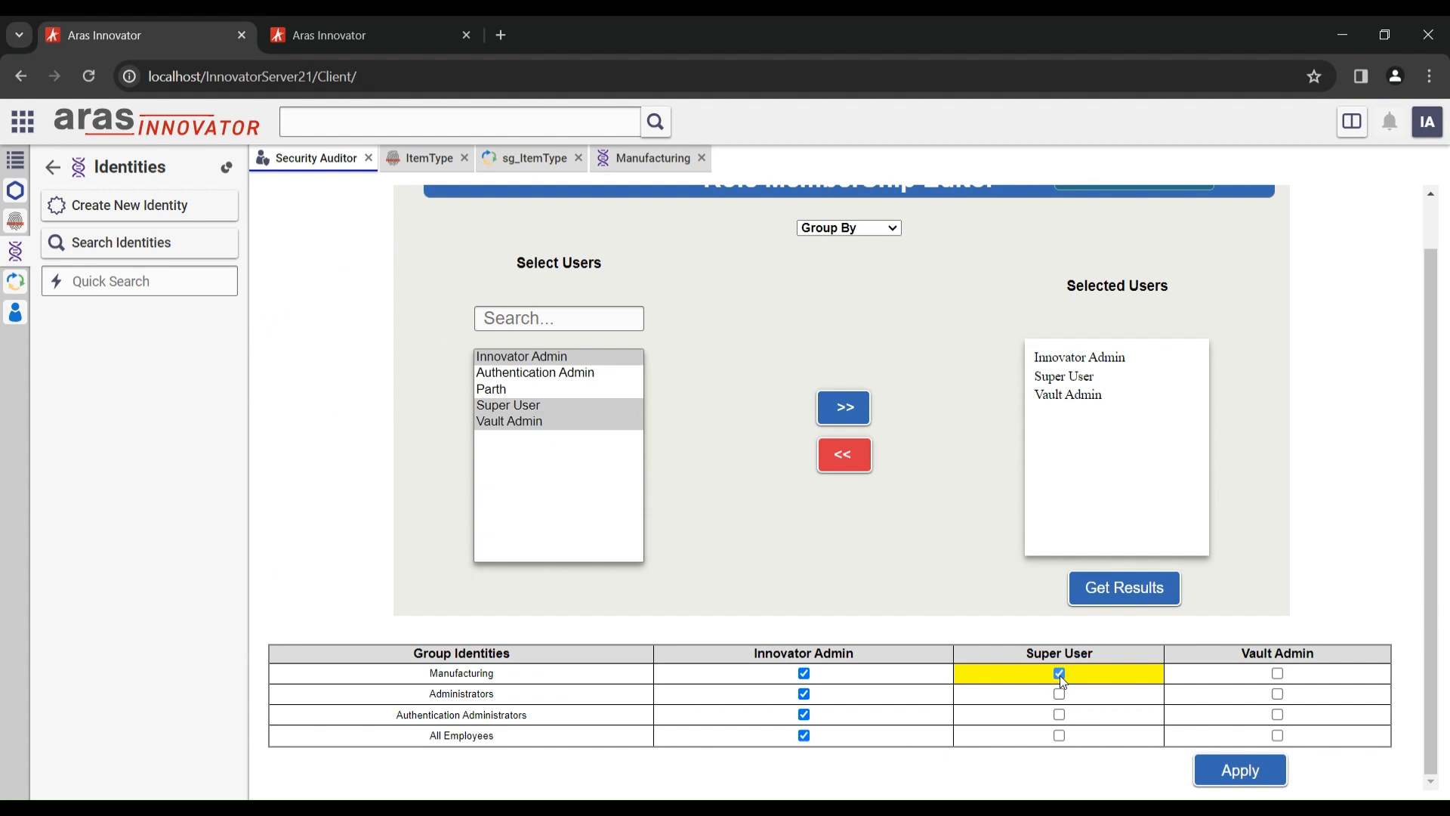
click(1242, 771)
click(633, 161)
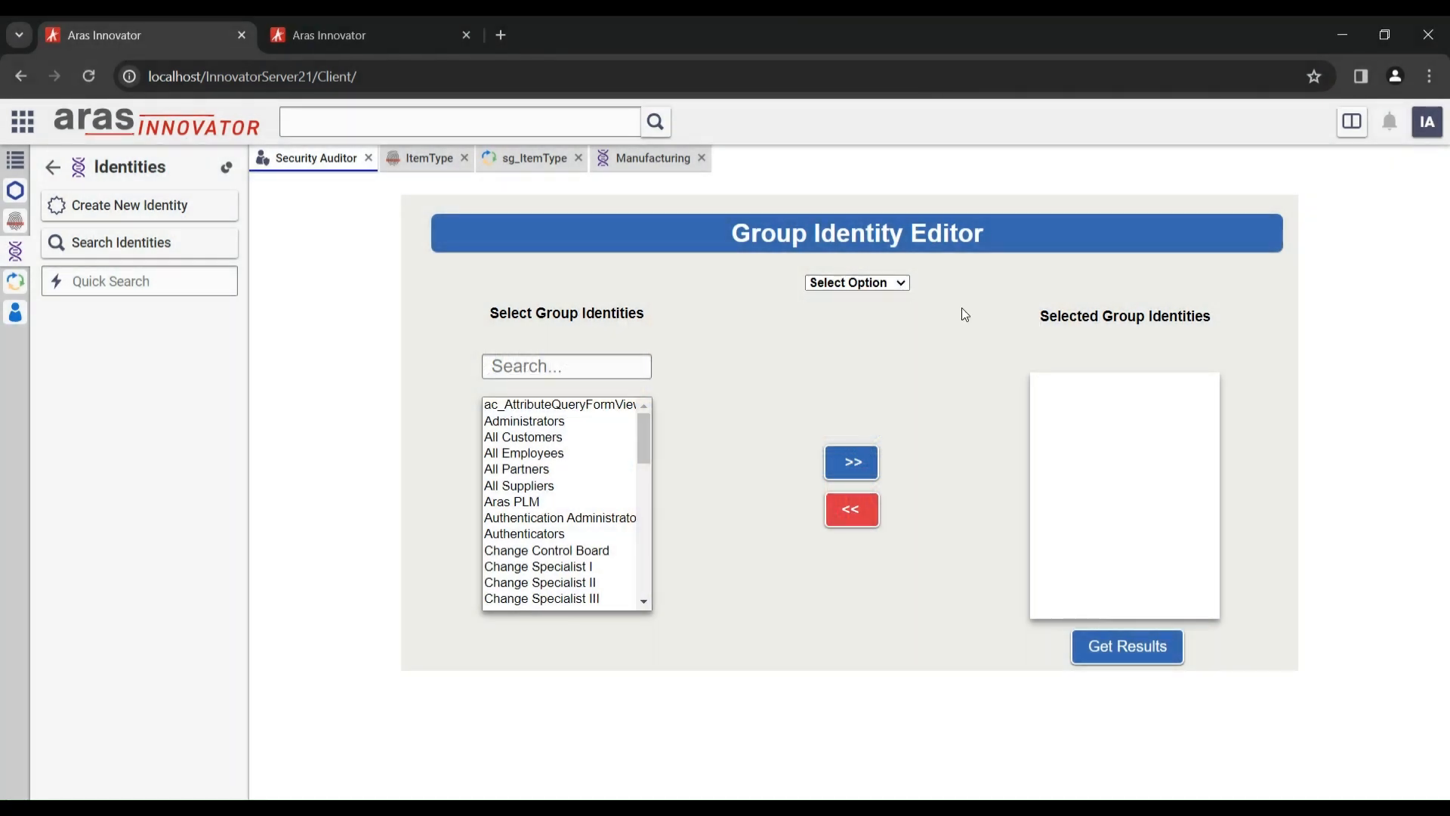
Add All Customers and All Employees to the selected group identities in the Group Identity Editor and get their results.
click(549, 438)
ctrl+click(559, 453)
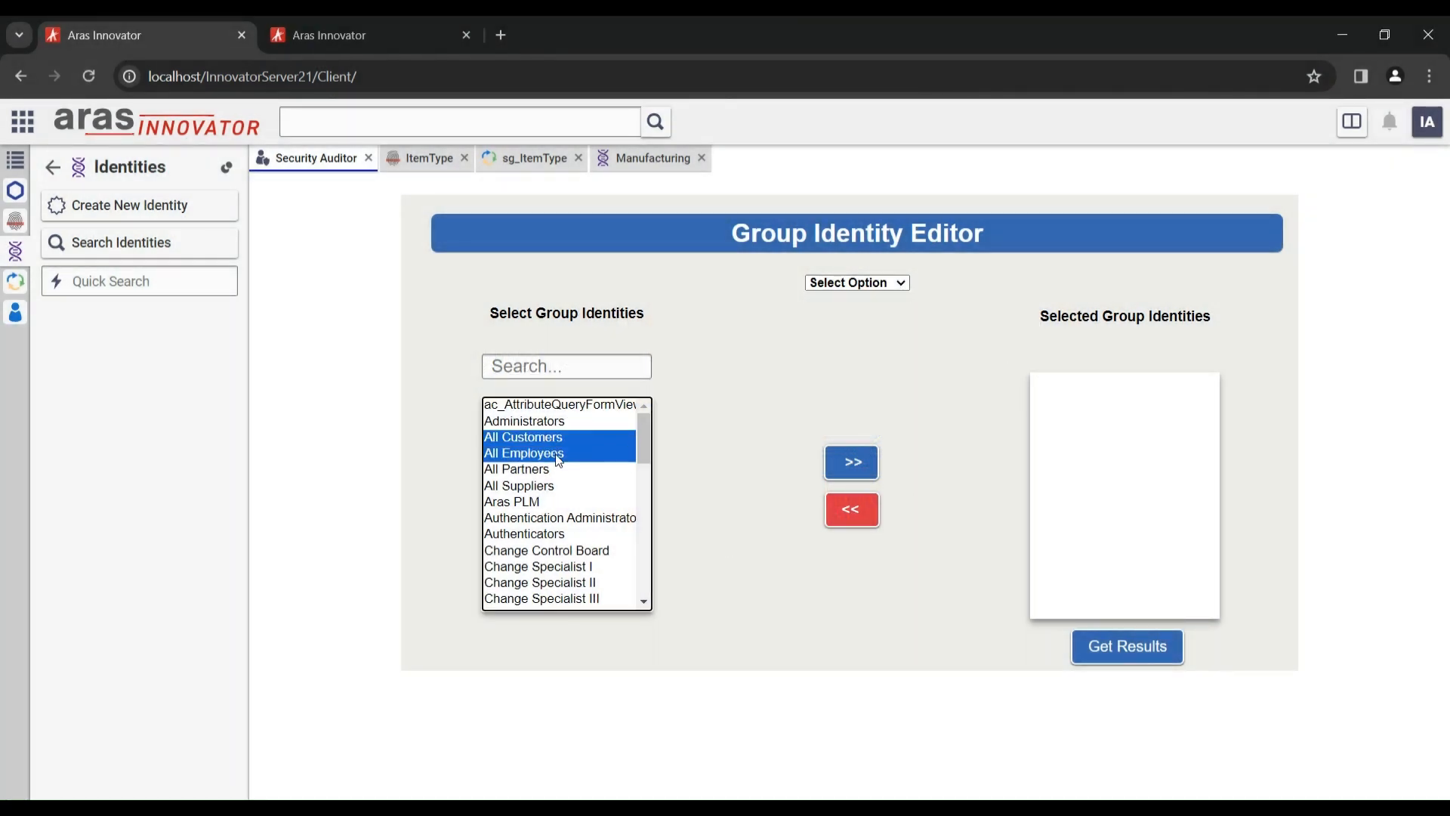
click(852, 463)
click(1141, 657)
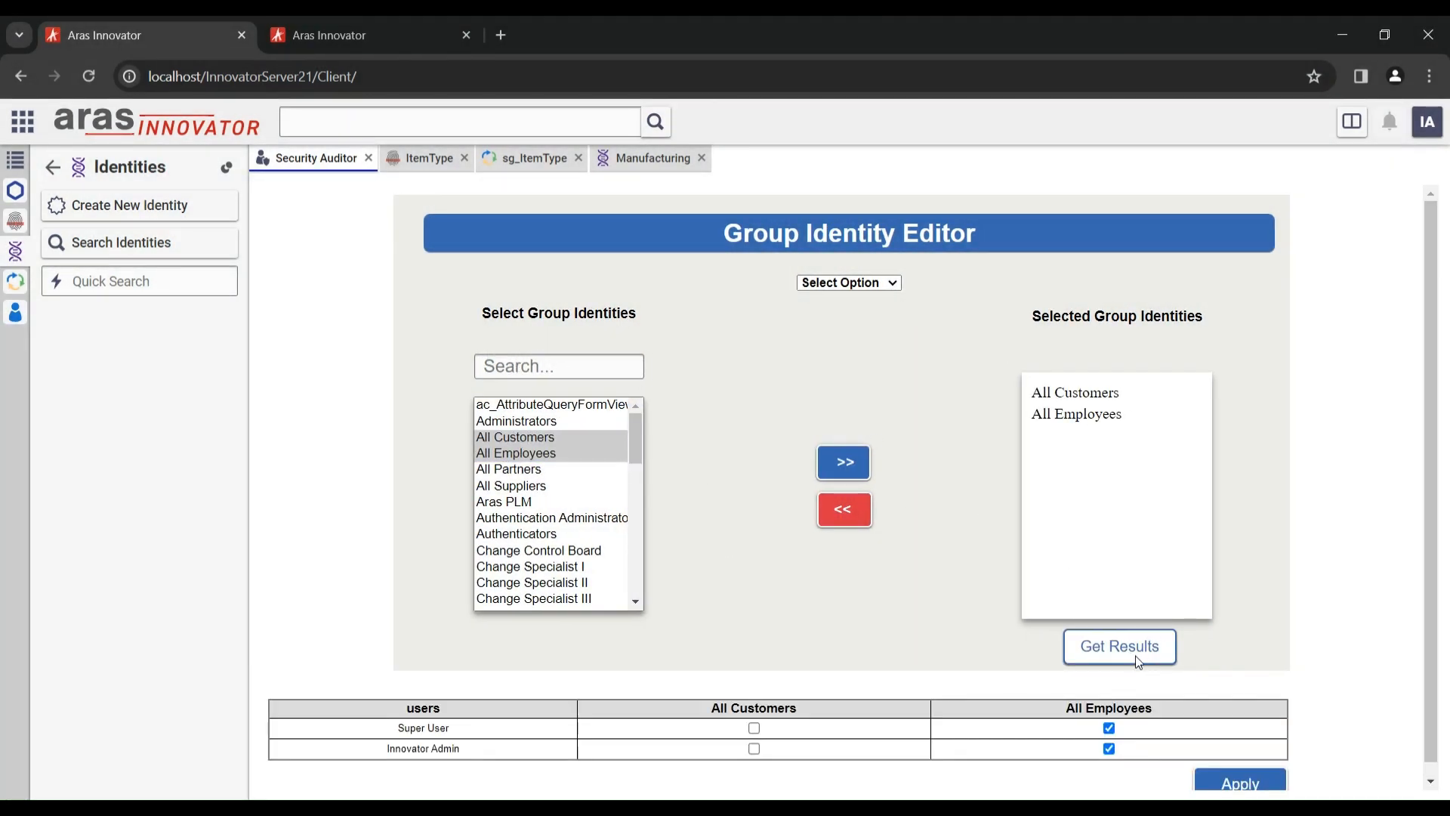
Find the All Customers identity and open it to view its members.
click(148, 283)
text(a)
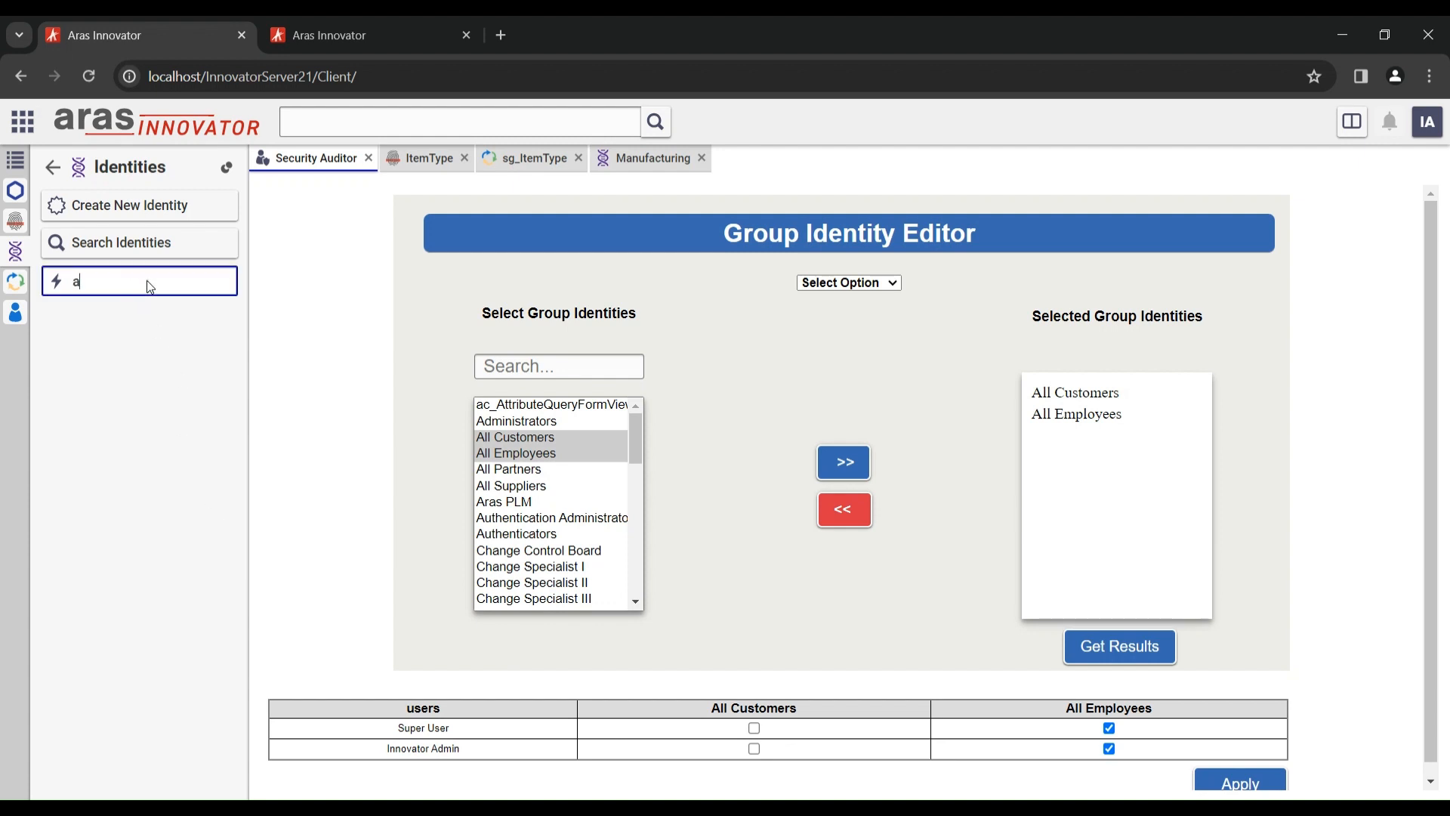
text(ll customers)
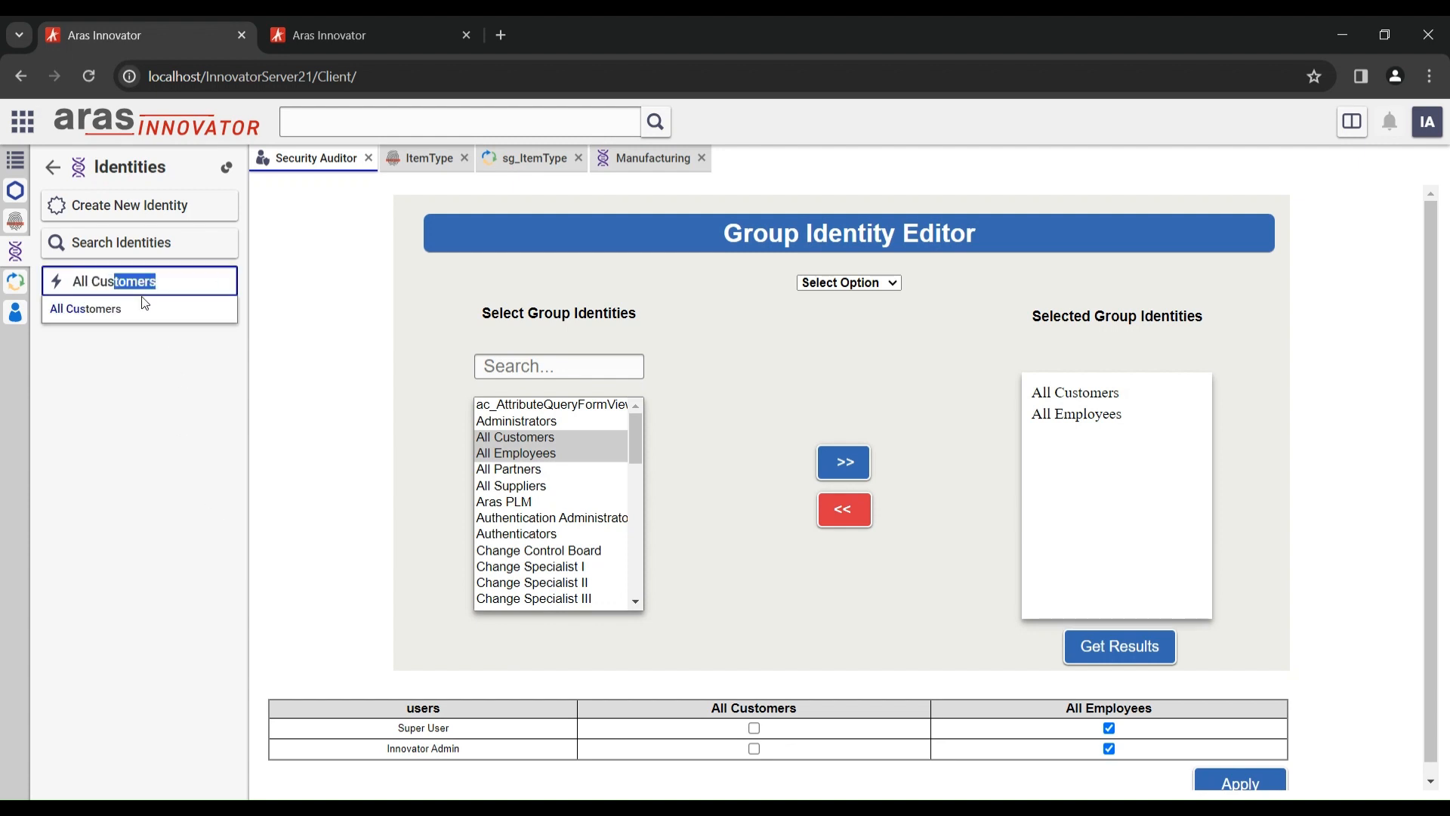
click(143, 302)
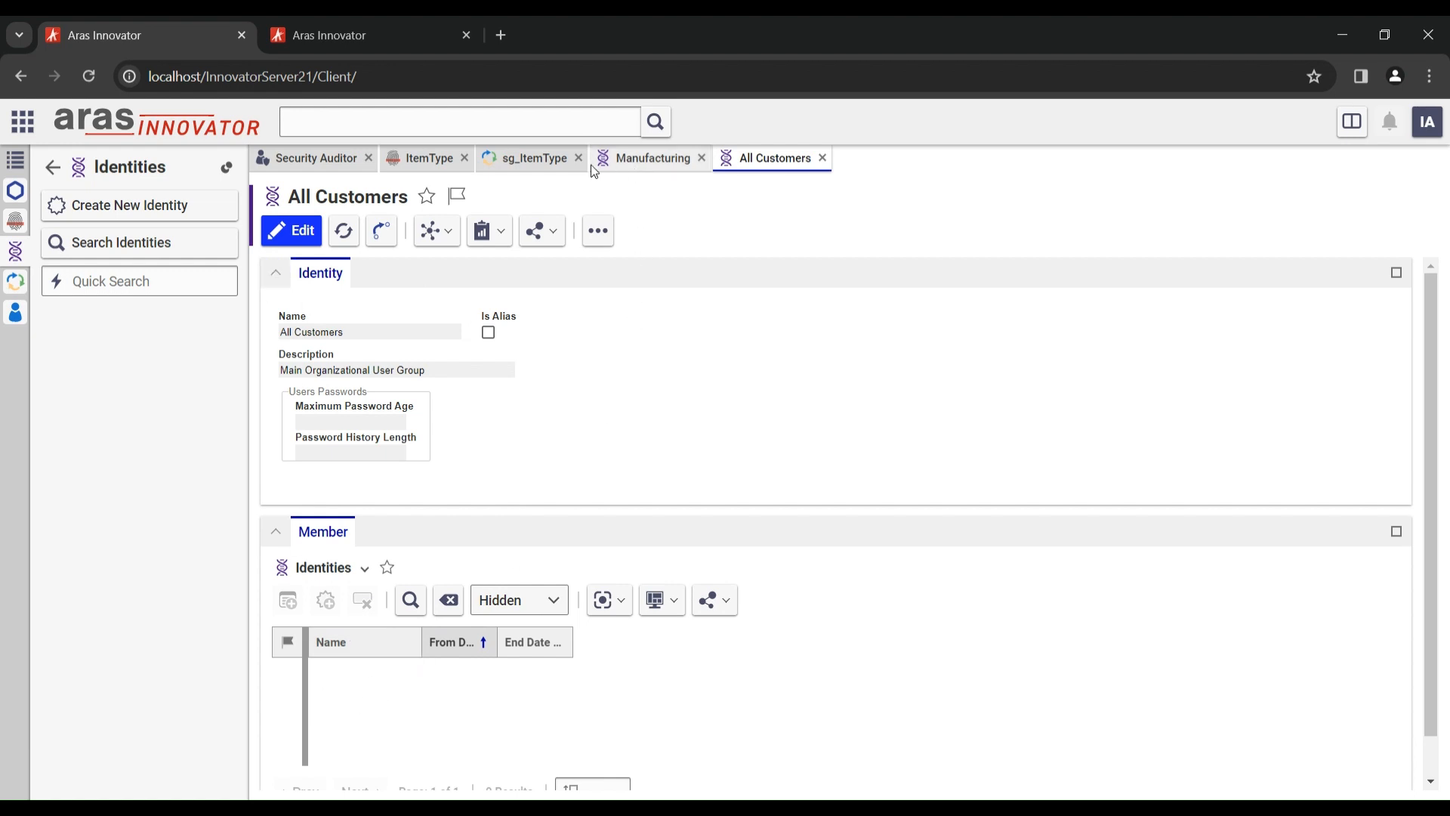
Make Super User a member of All Customers in Security Auditor, apply it, and check the refreshed member list of the All Customers identity.
click(349, 162)
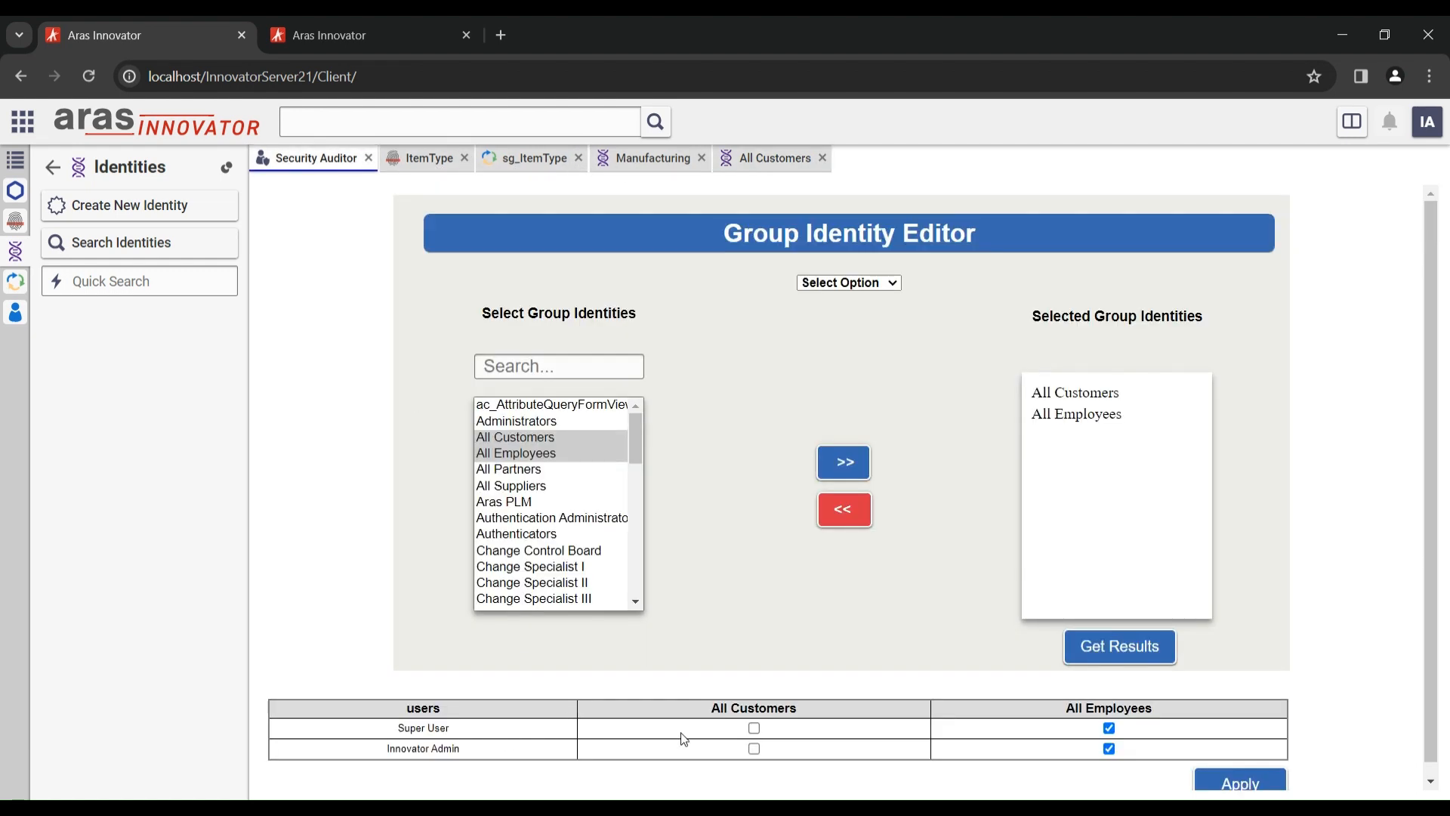
click(754, 728)
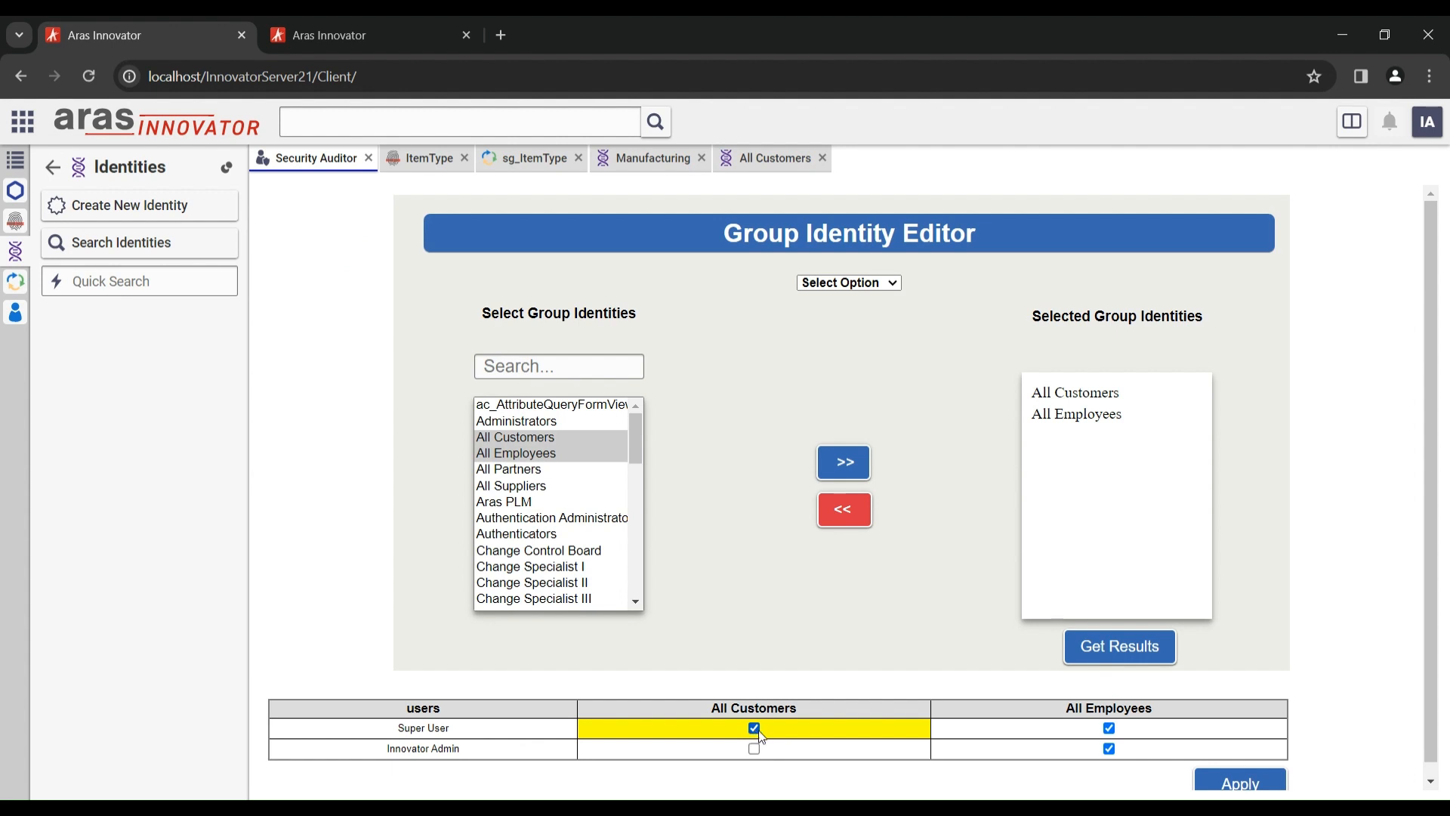
scroll(1149, 777, down, 1)
click(1239, 778)
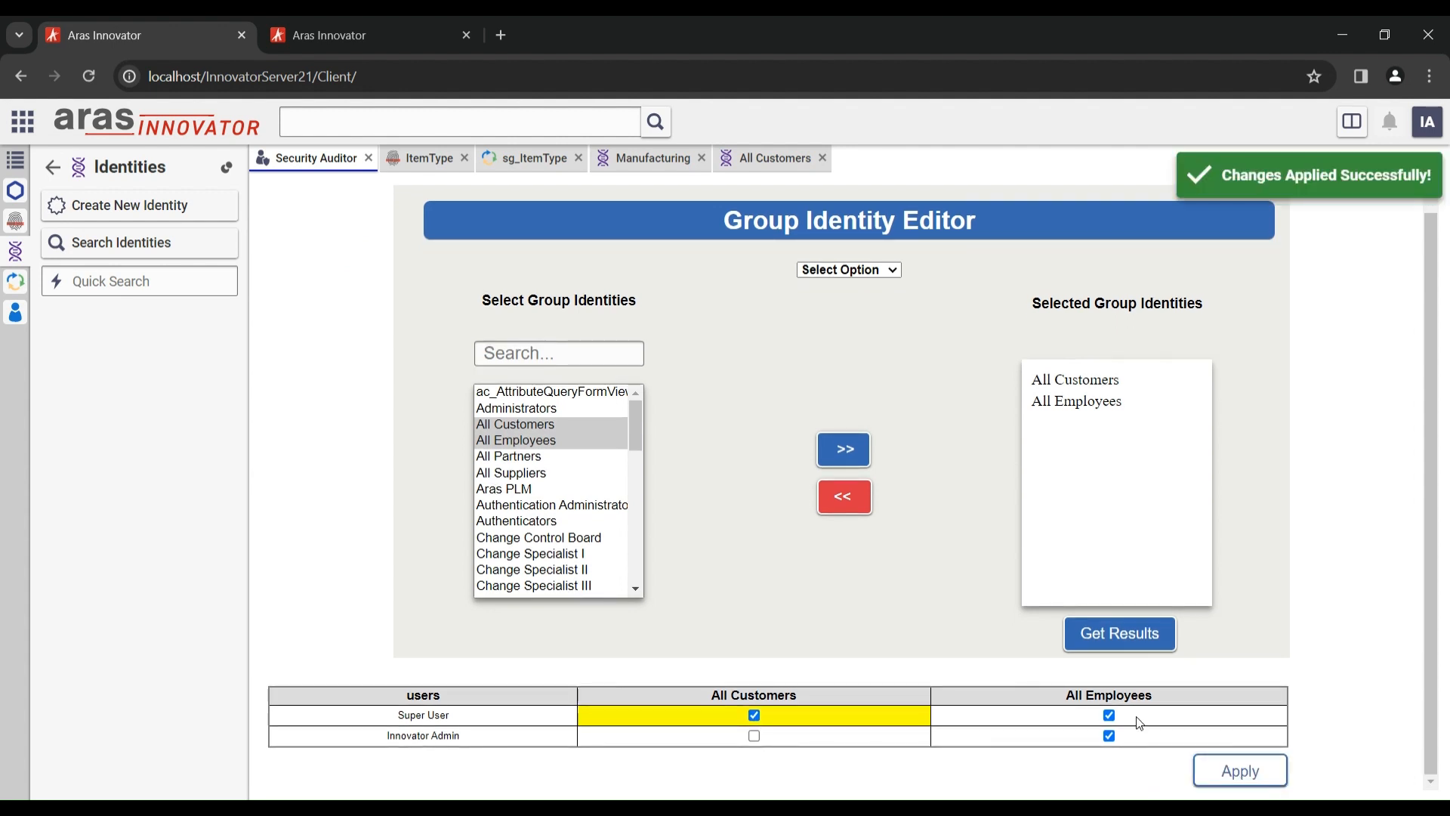
click(759, 159)
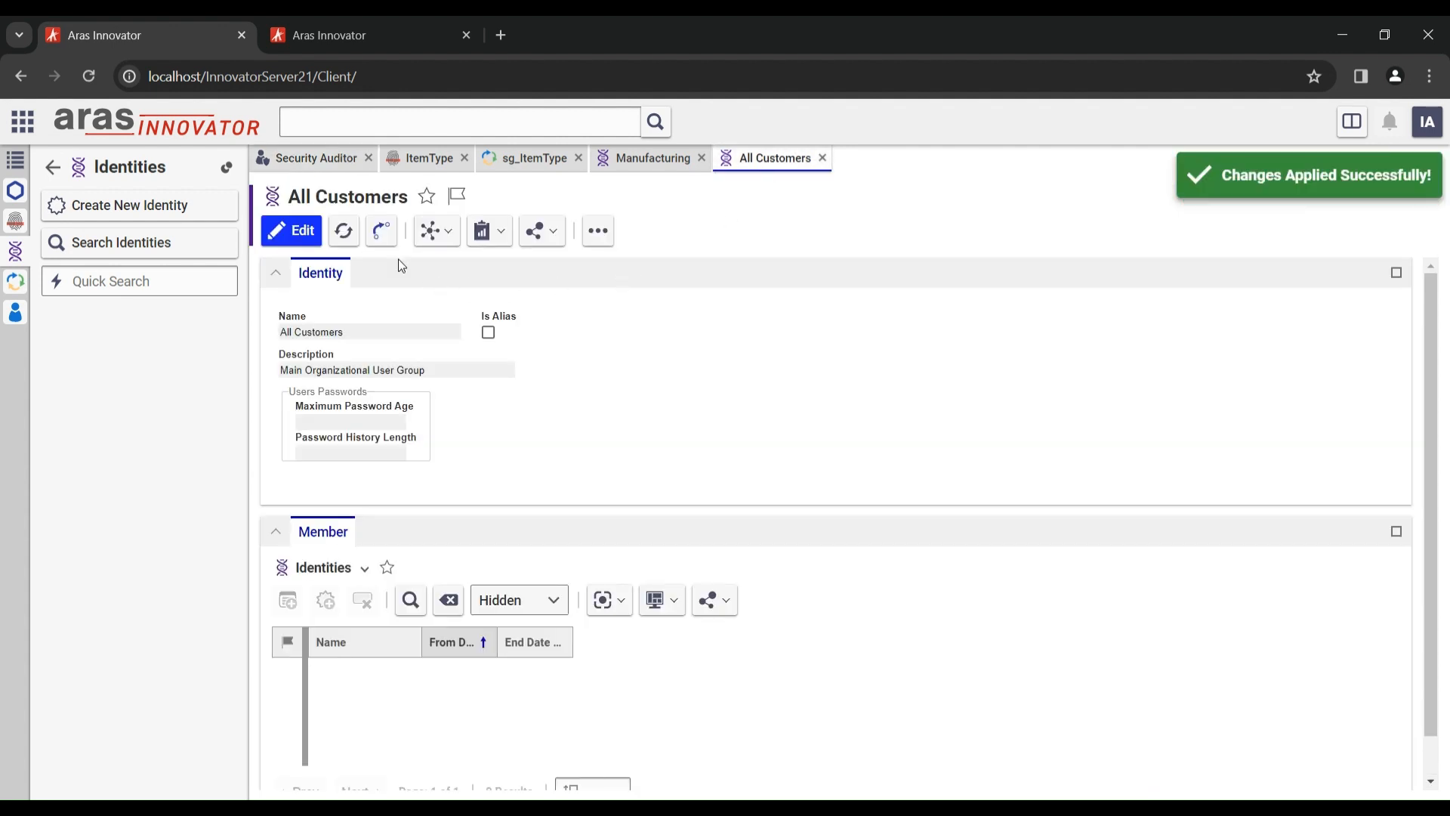
click(344, 235)
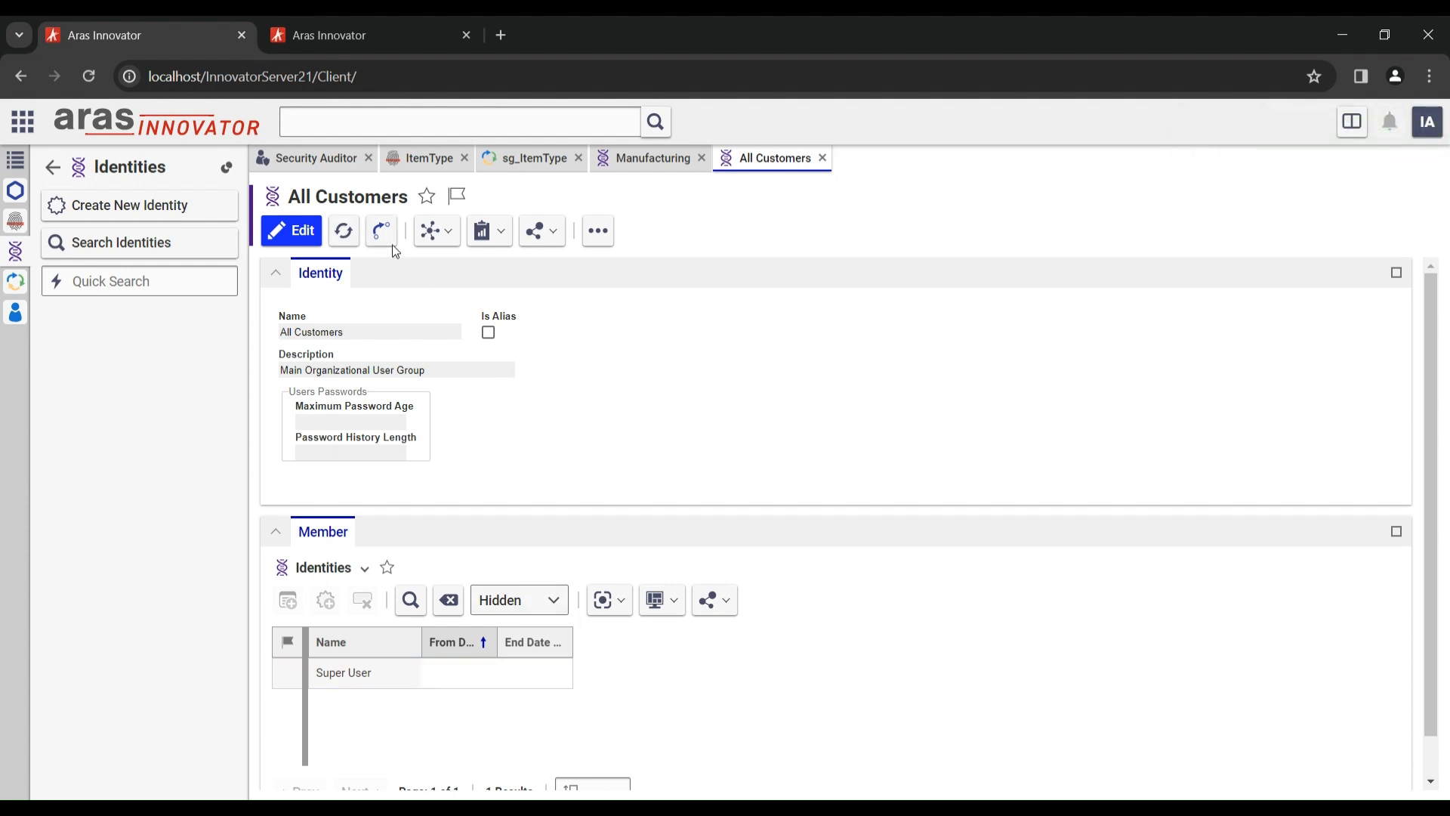
Remove Super User from All Customers in Security Auditor, apply it, and check the members of the All Customers identity.
click(312, 158)
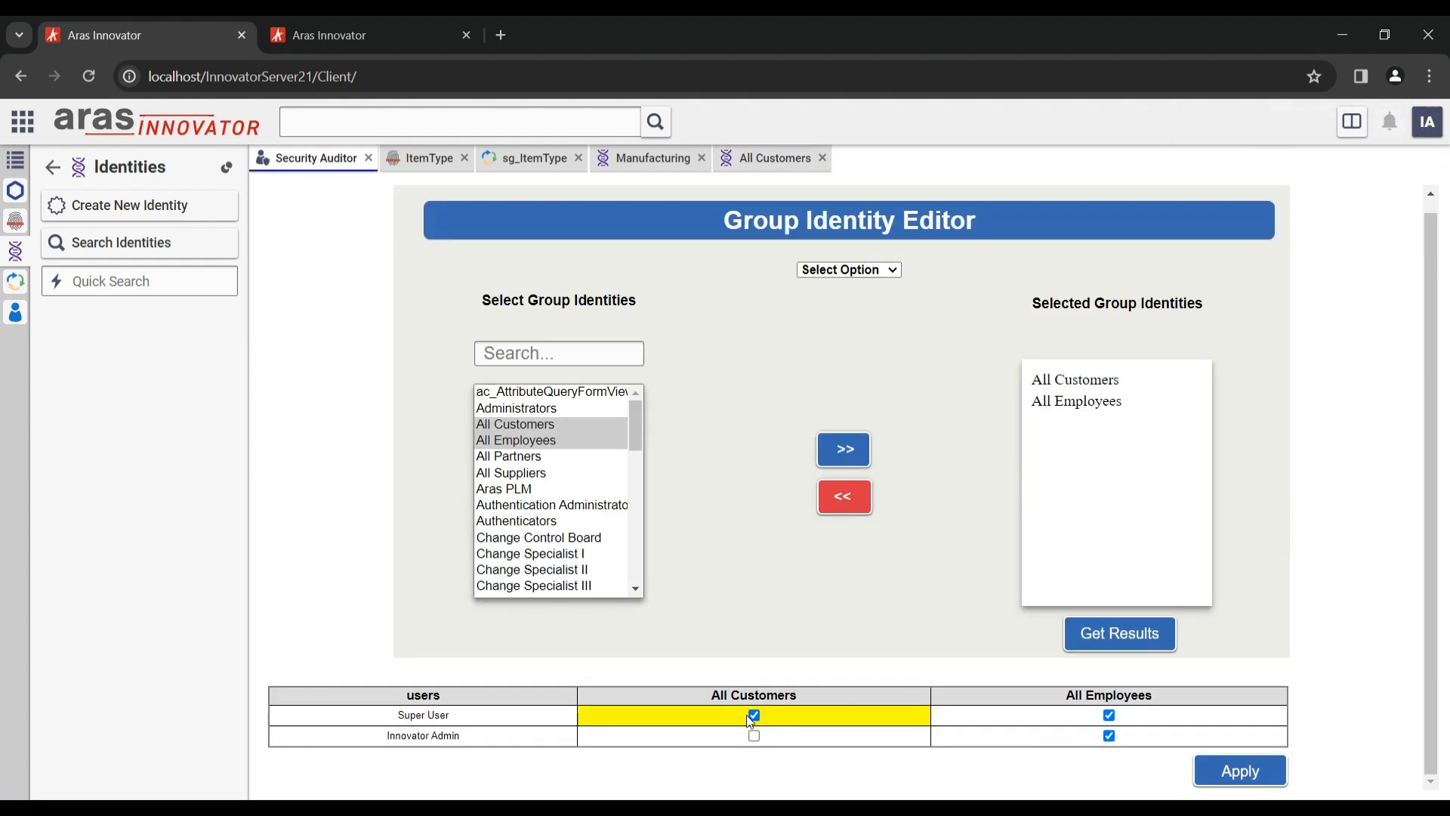
click(1239, 770)
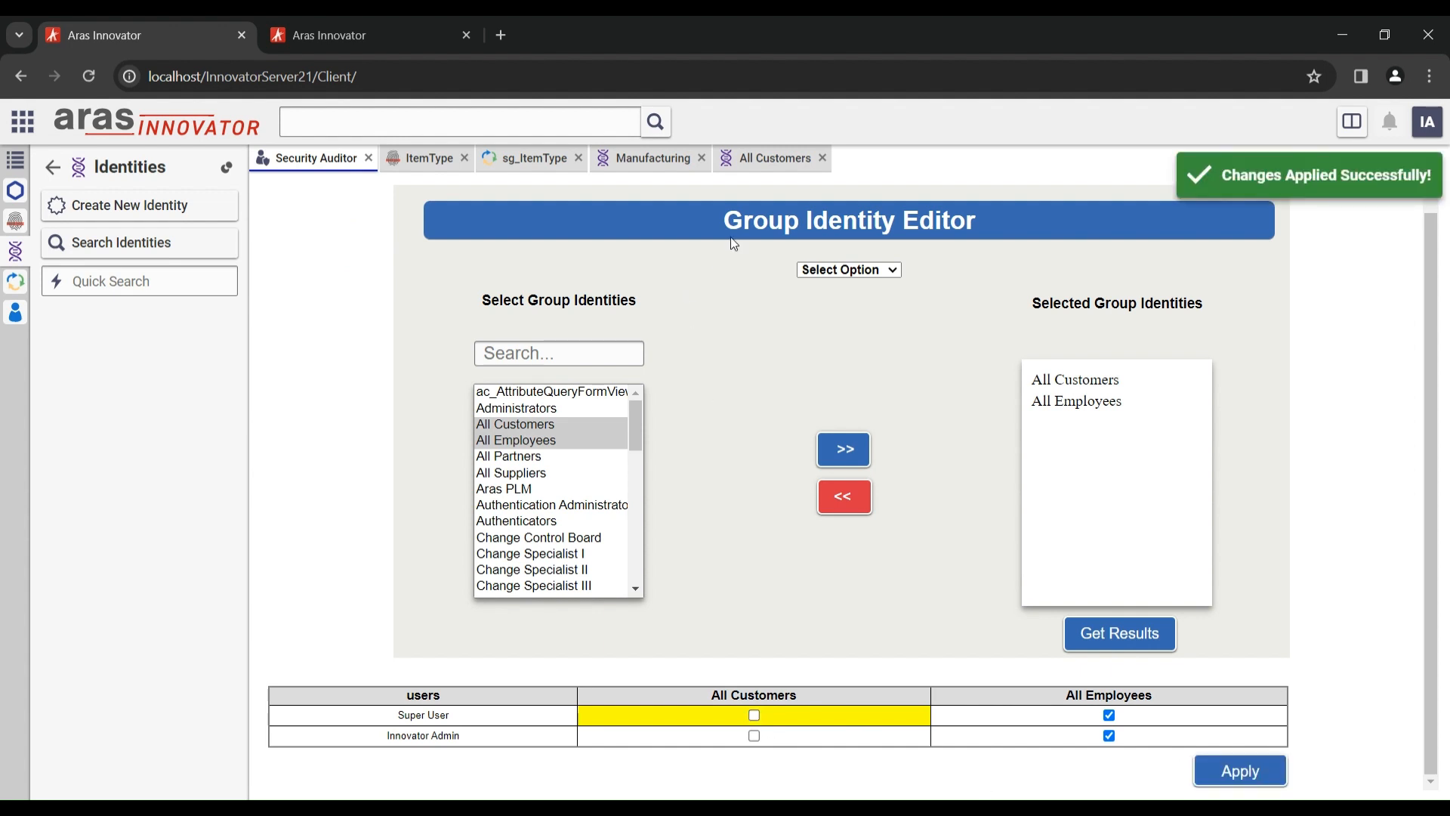
click(755, 170)
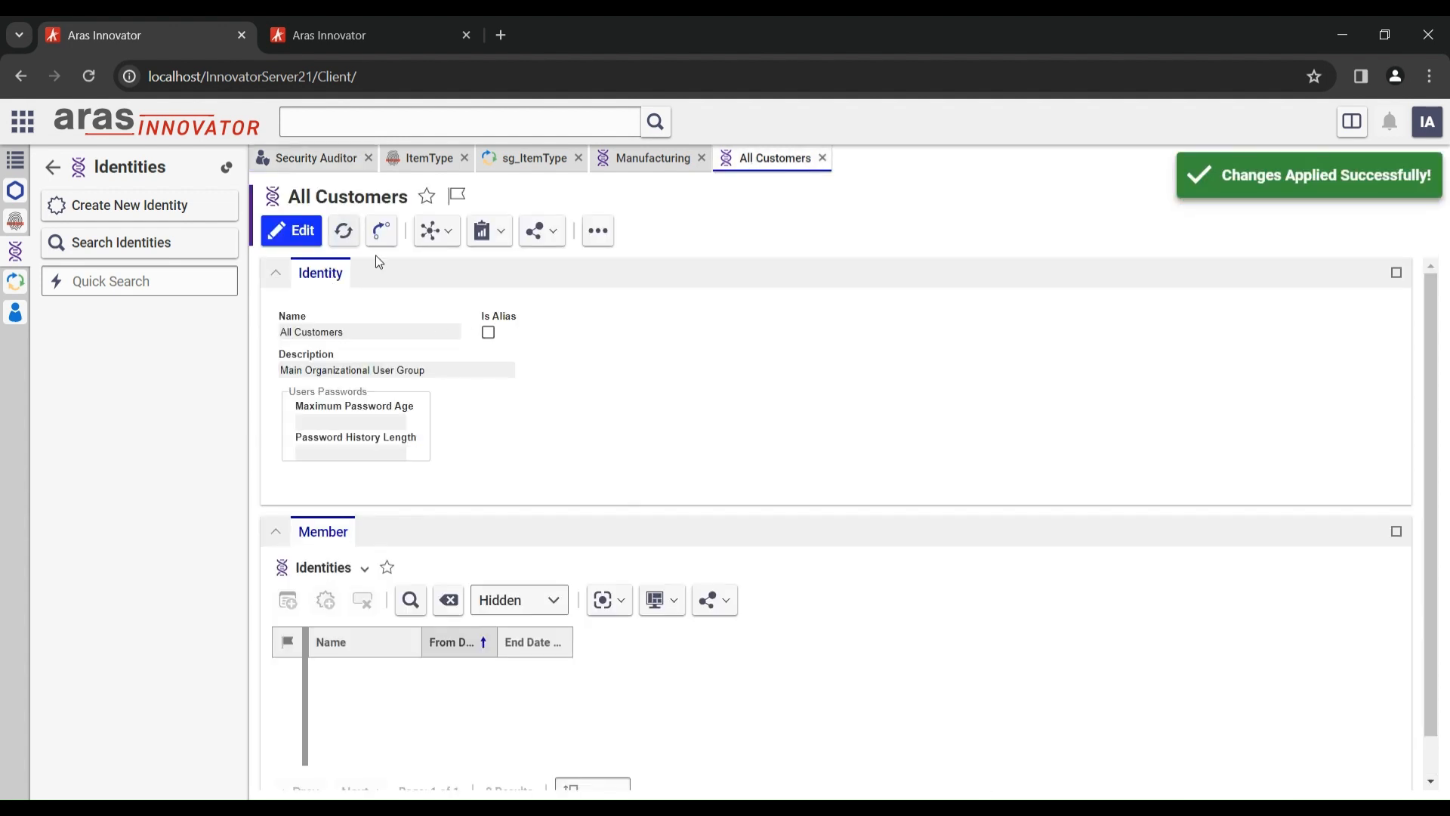